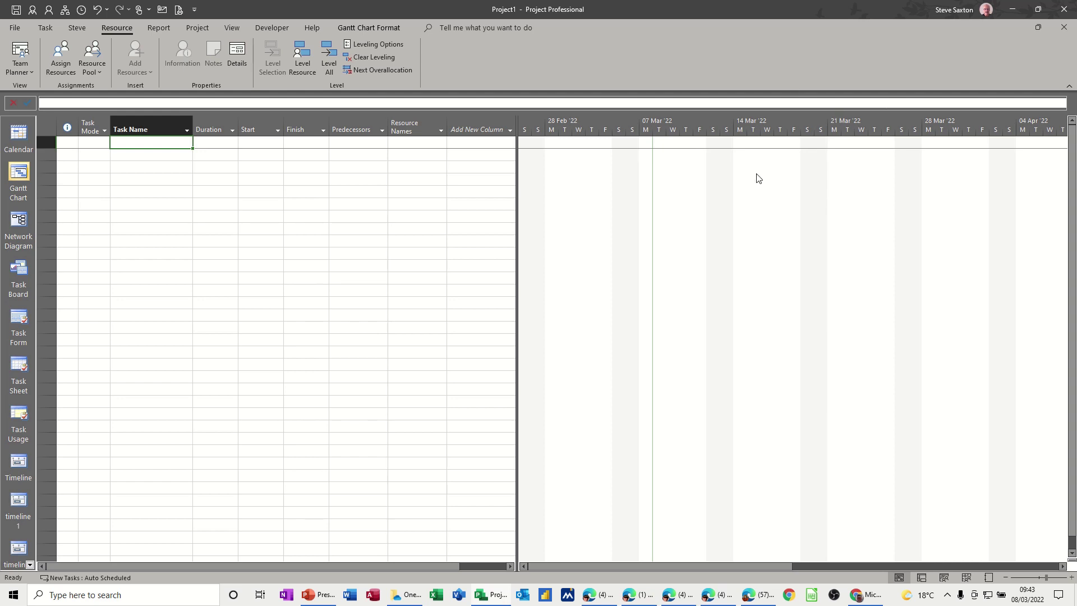
Enter tasks 'Task A' and 'Task B' and give Task A a 1-day duration.
text(Task)
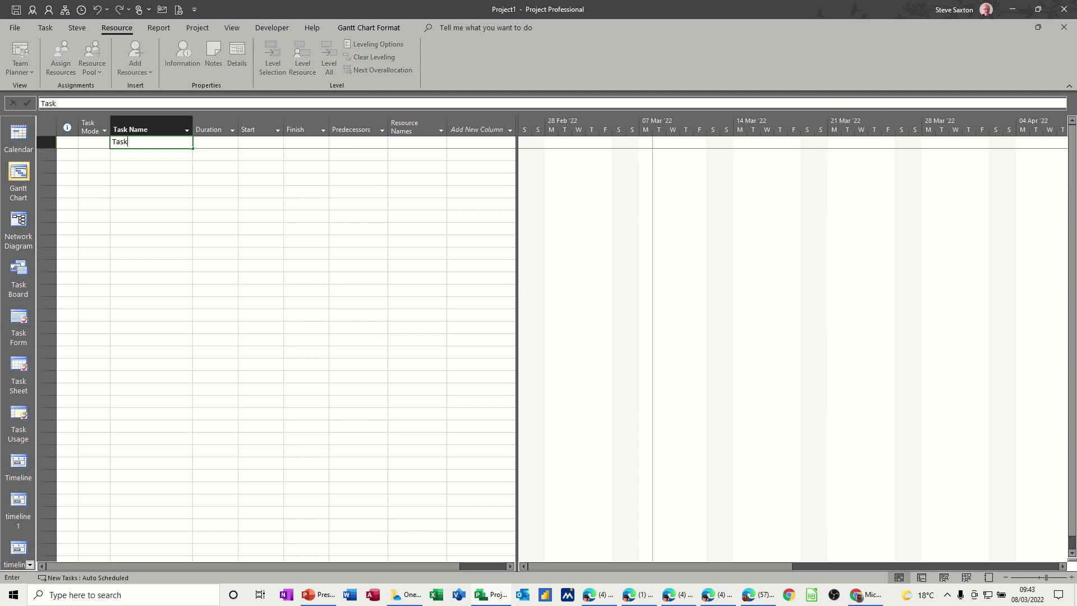
text( A)
key(Return)
text(Task B)
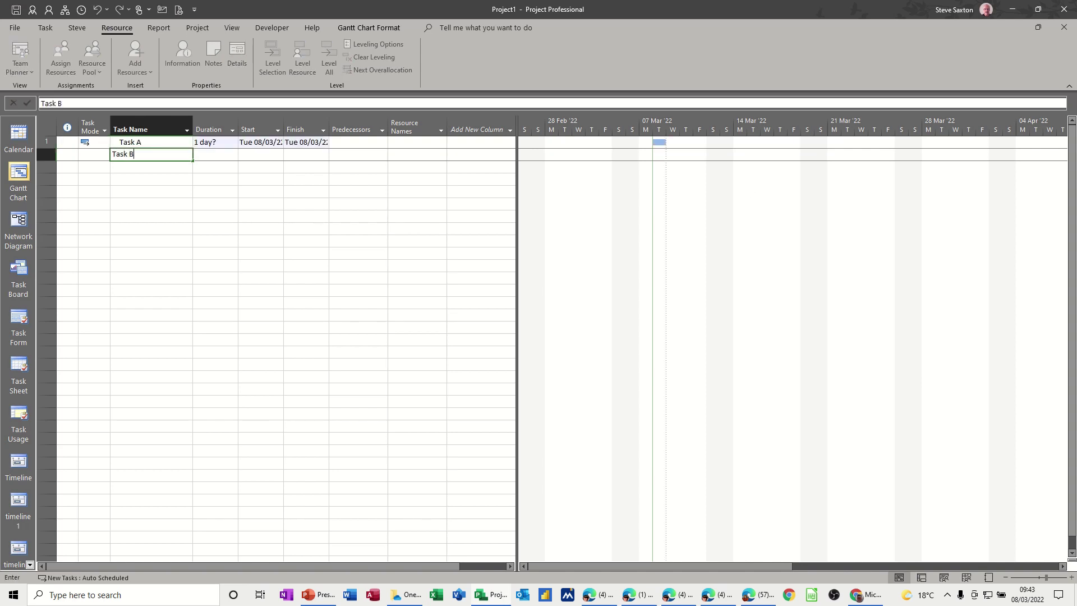
key(Return)
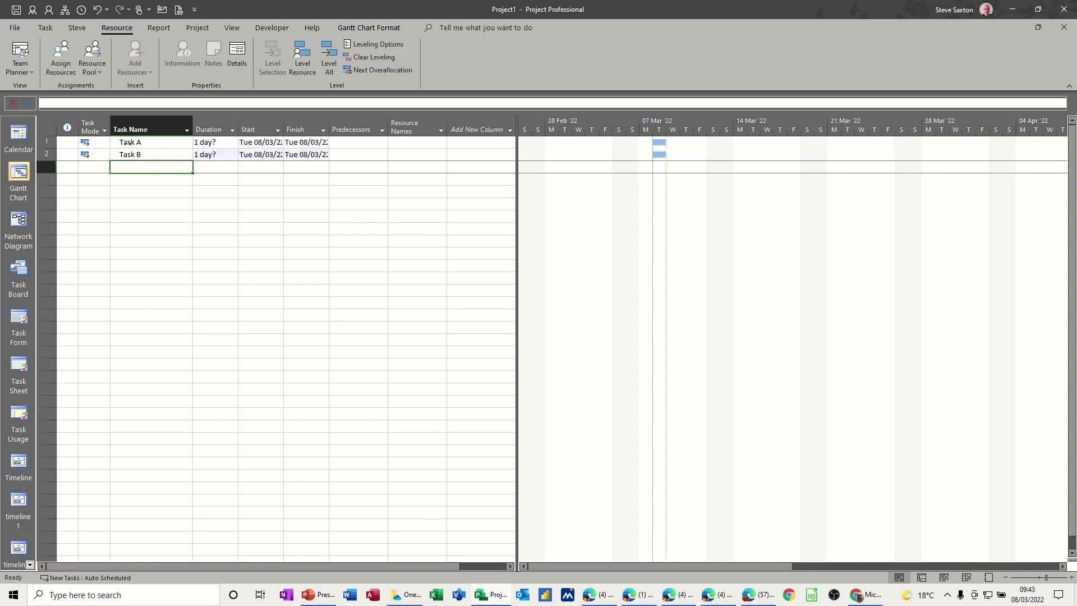
click(196, 143)
text(1)
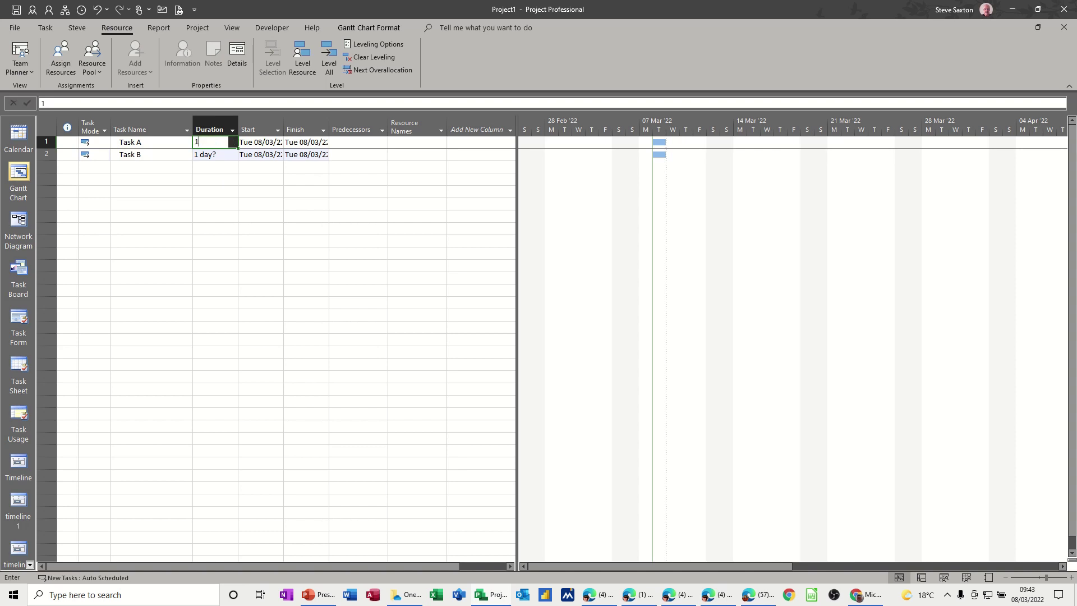
key(Return)
key(Return)
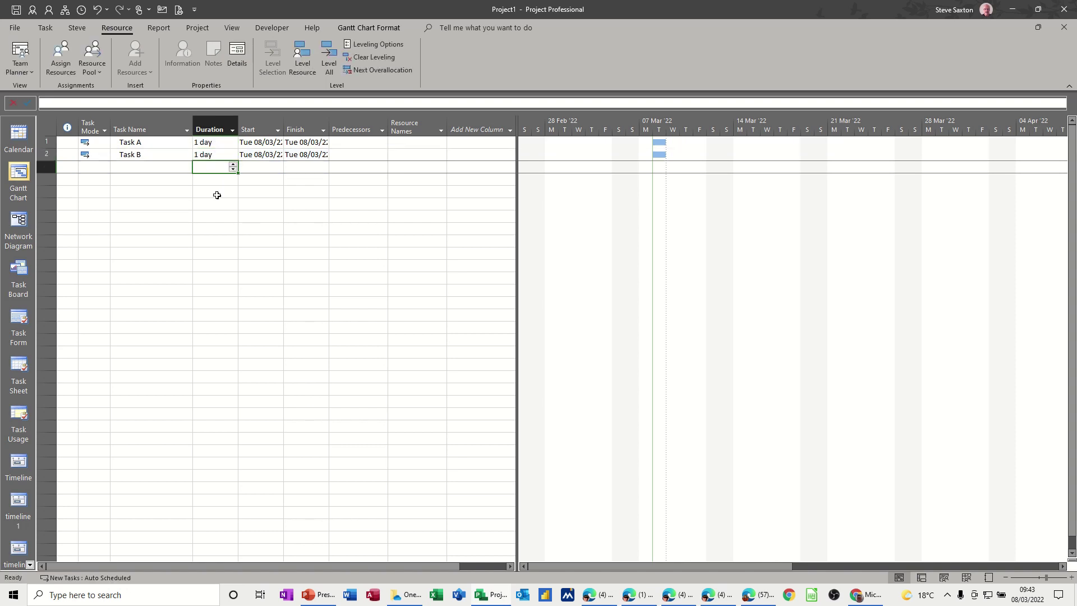
double_click(146, 145)
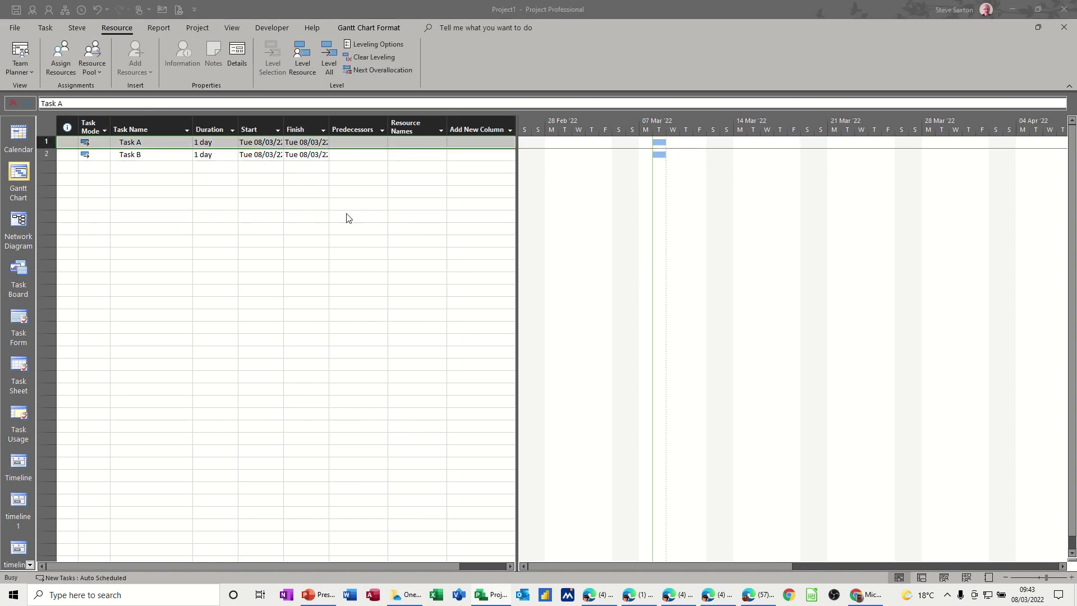
Change Task A's priority from 500 to 600 in its Task Information.
drag(417, 195, 164, 192)
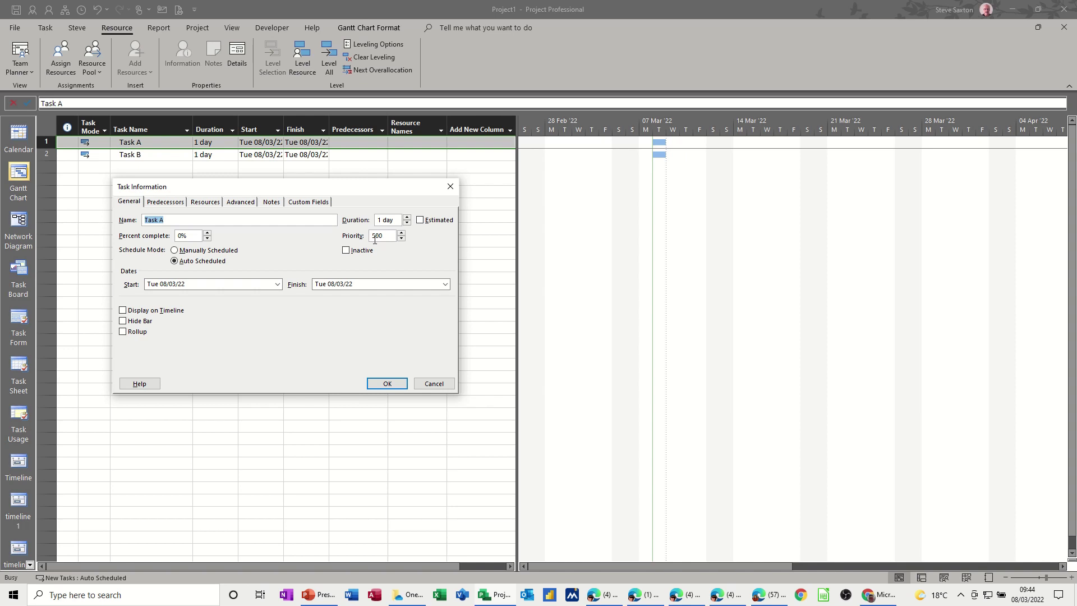
click(382, 237)
click(385, 237)
double_click(381, 236)
text(6)
click(374, 386)
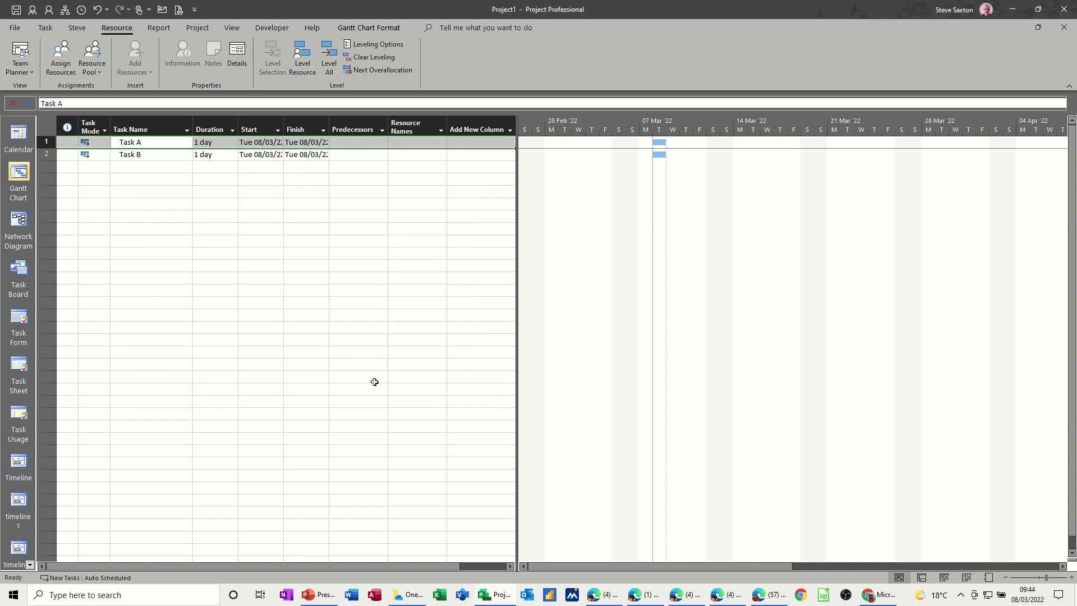
click(158, 167)
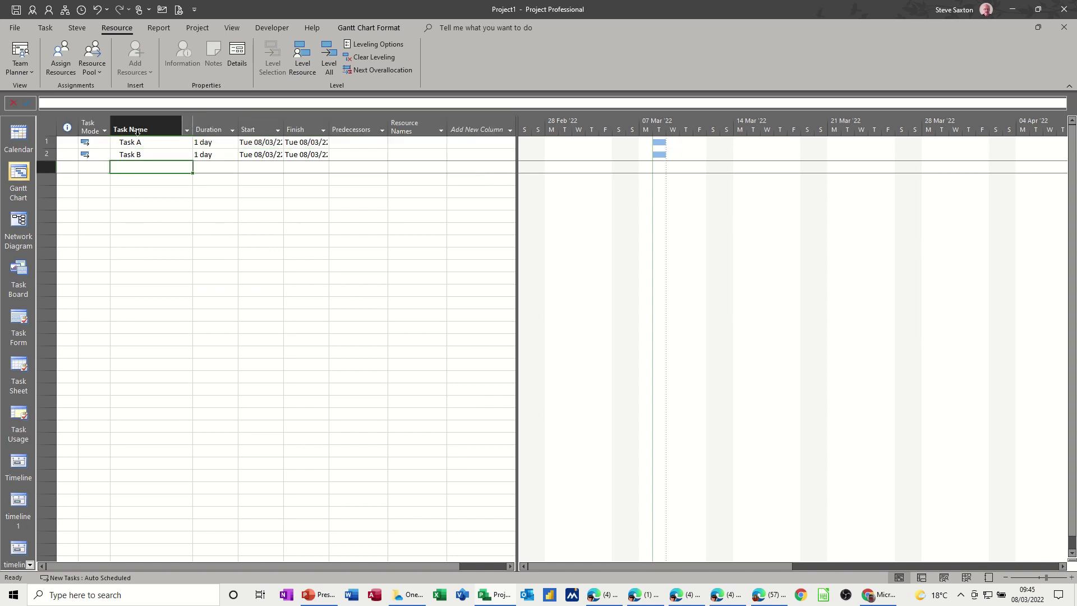
double_click(166, 152)
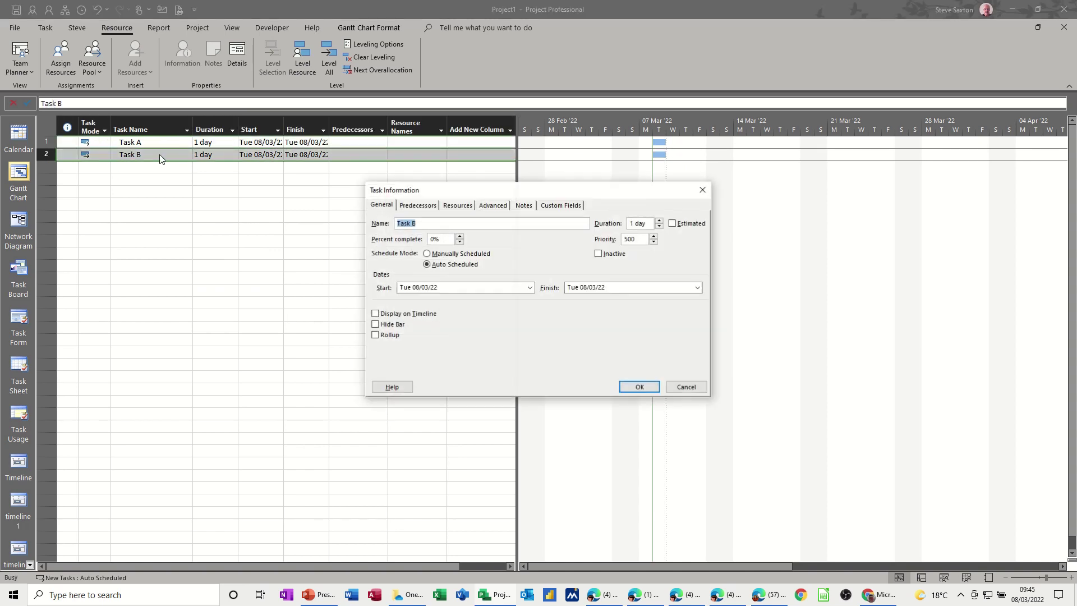
click(687, 387)
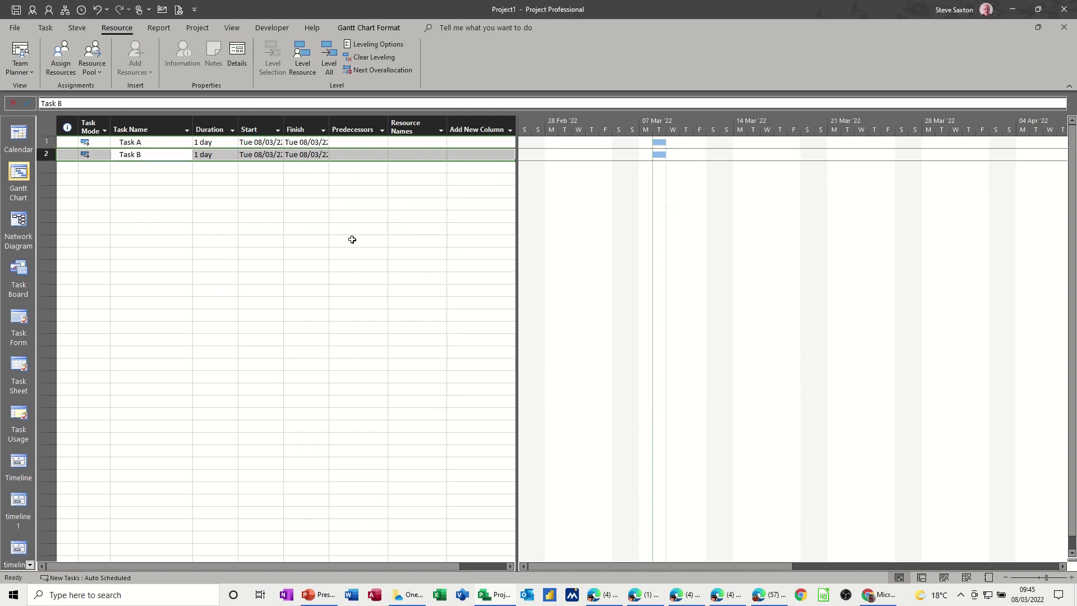
click(966, 578)
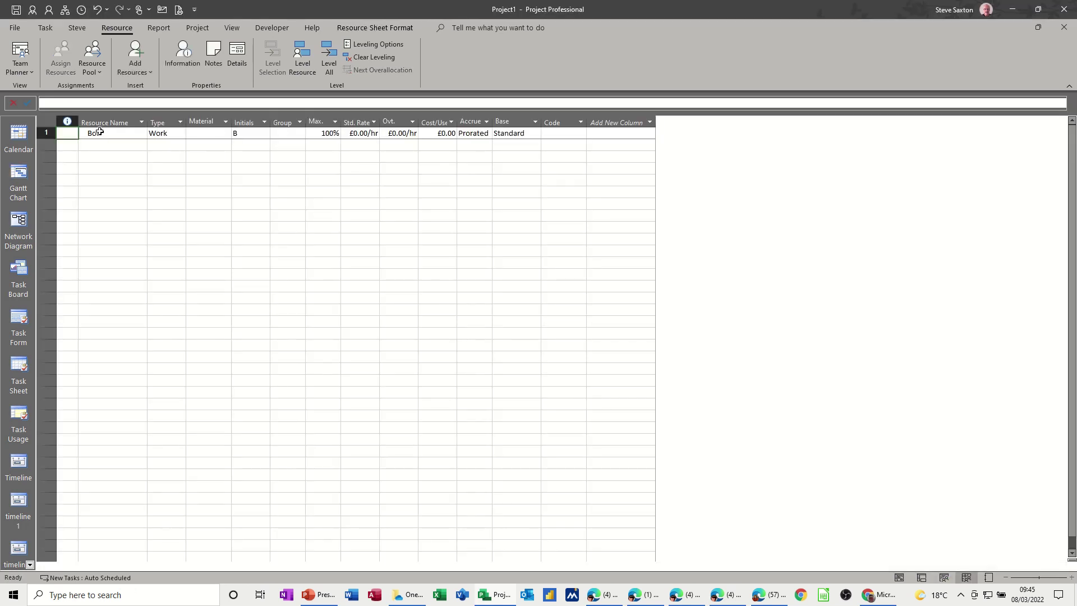
click(19, 178)
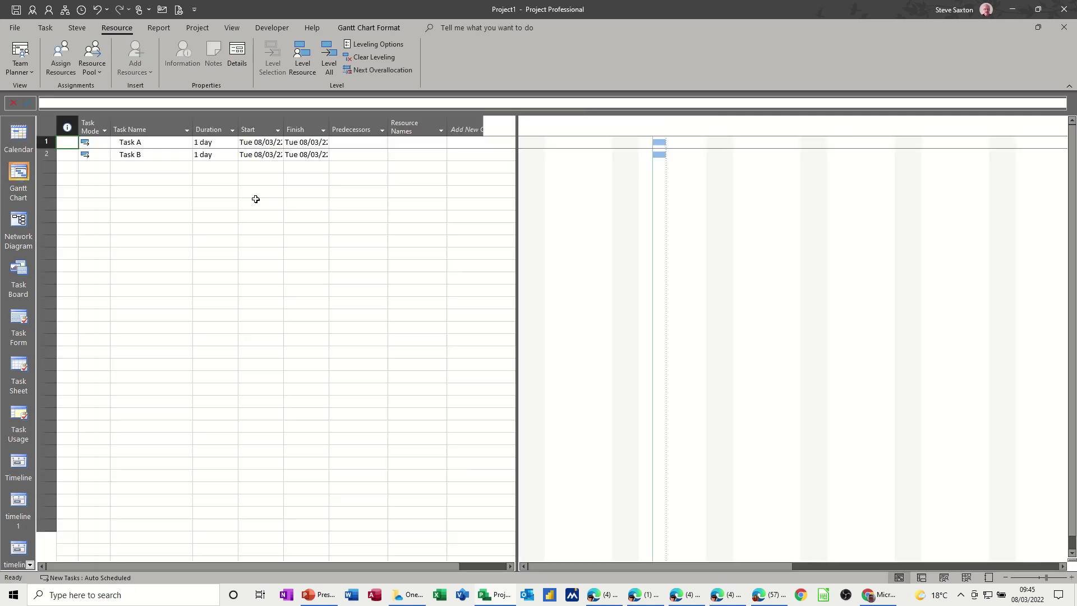
click(143, 143)
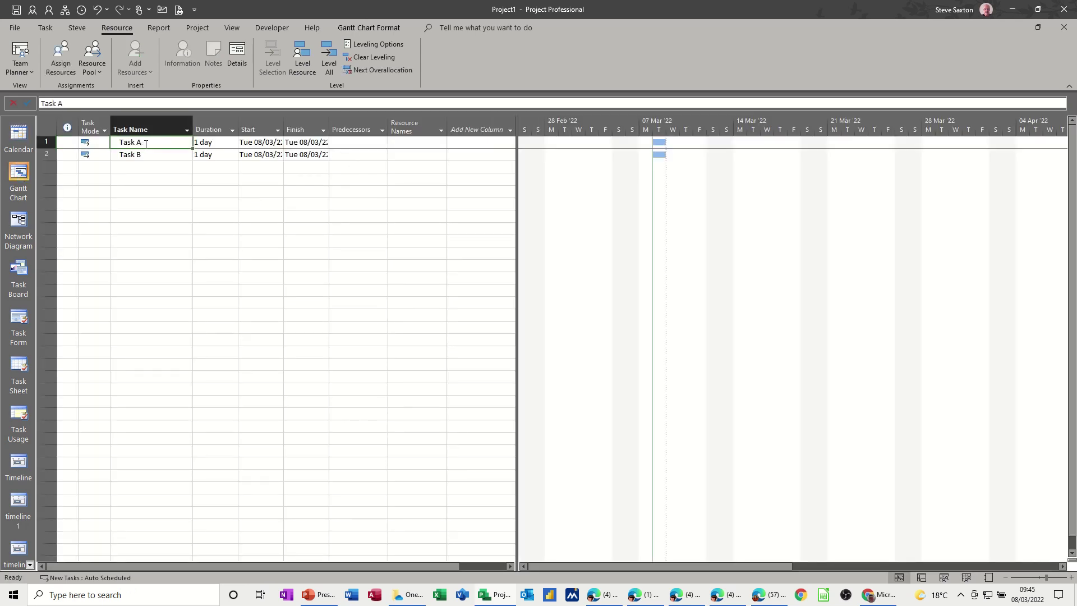
drag(140, 144, 139, 153)
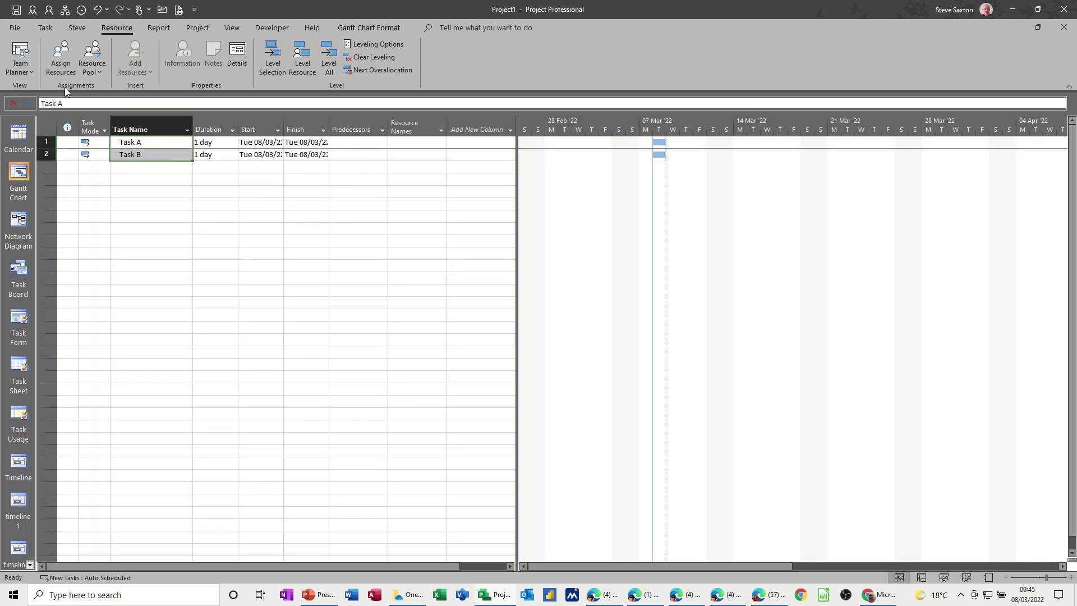
Assign Bob at 100% to both Task A and Task B.
click(62, 70)
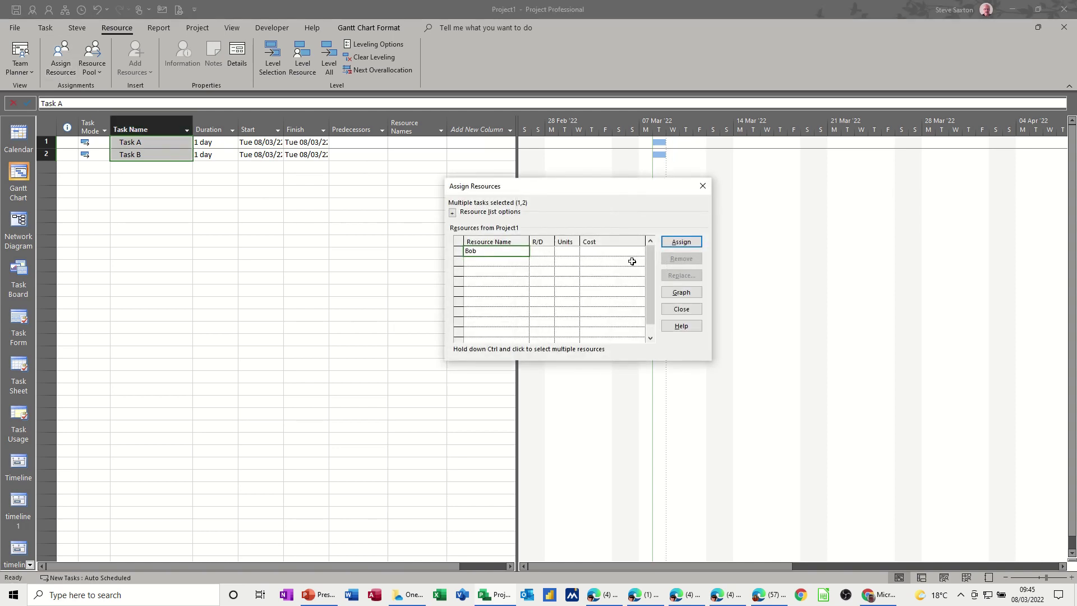
click(678, 241)
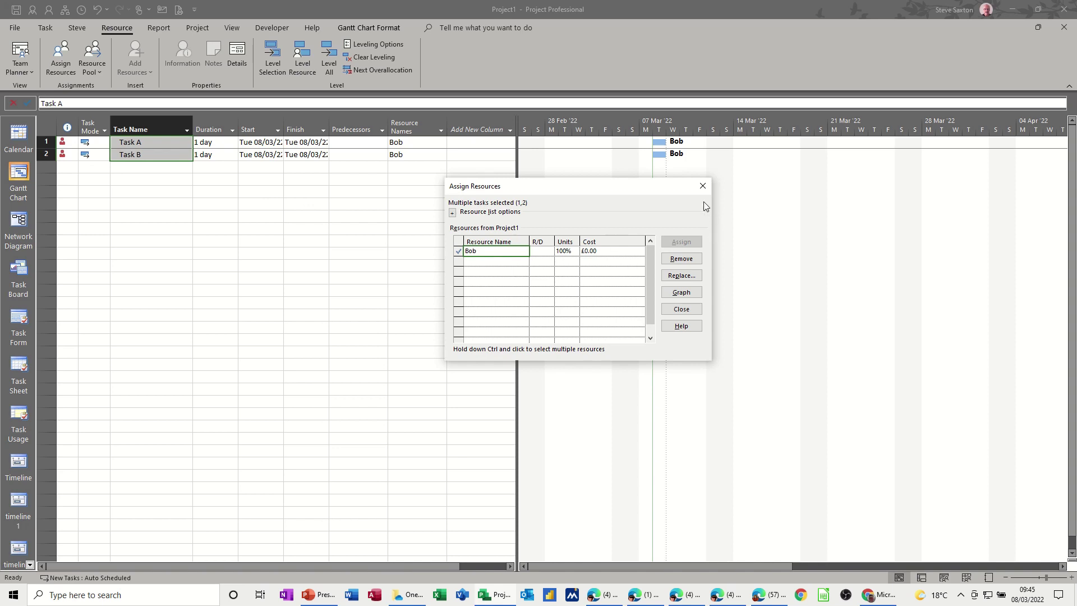
click(705, 187)
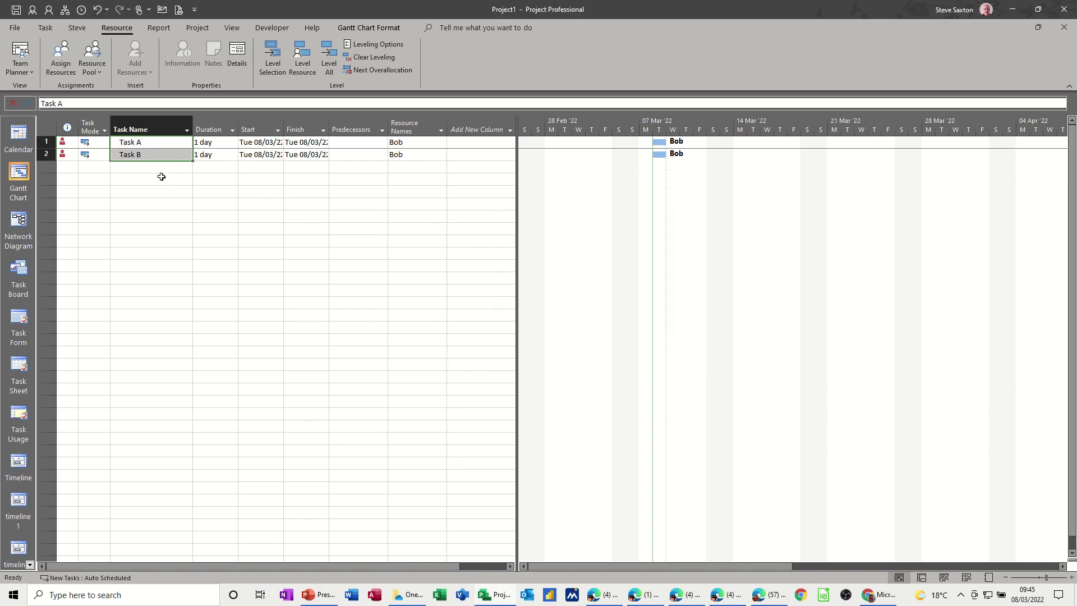
click(142, 182)
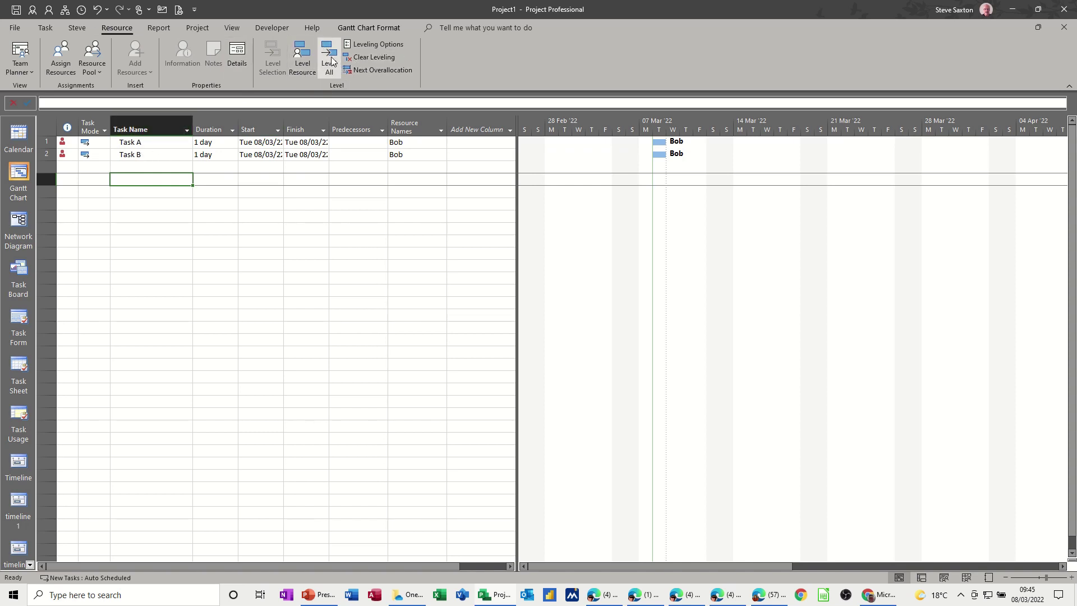
click(367, 45)
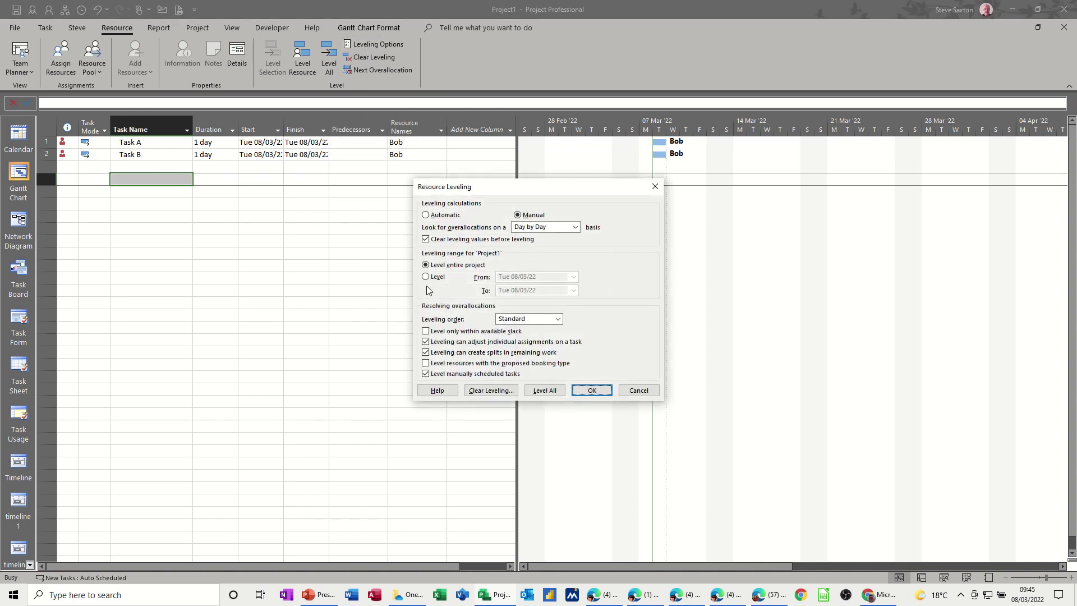
click(558, 318)
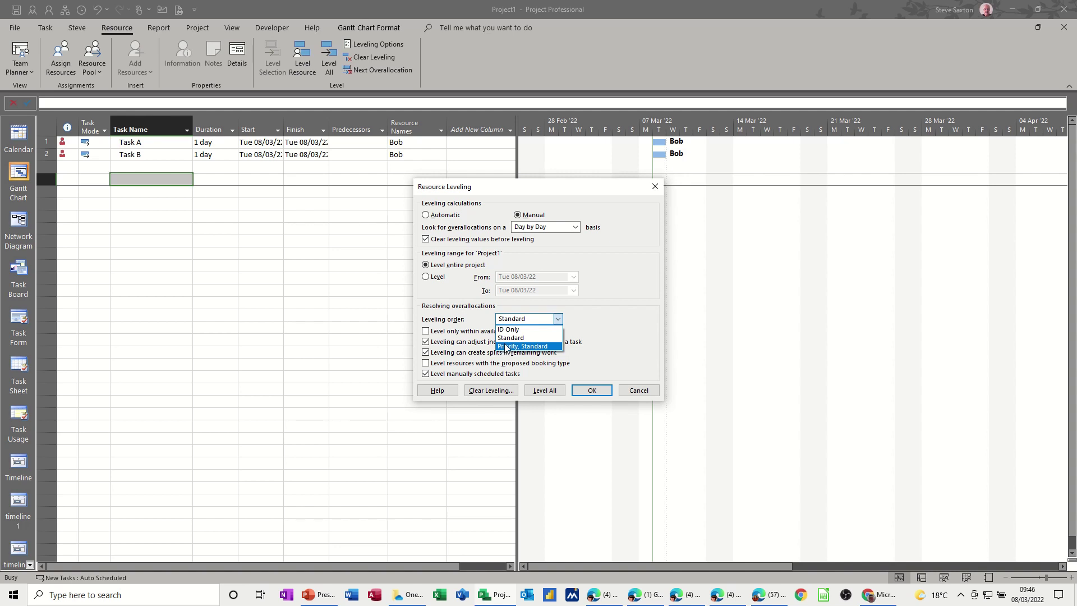
click(624, 325)
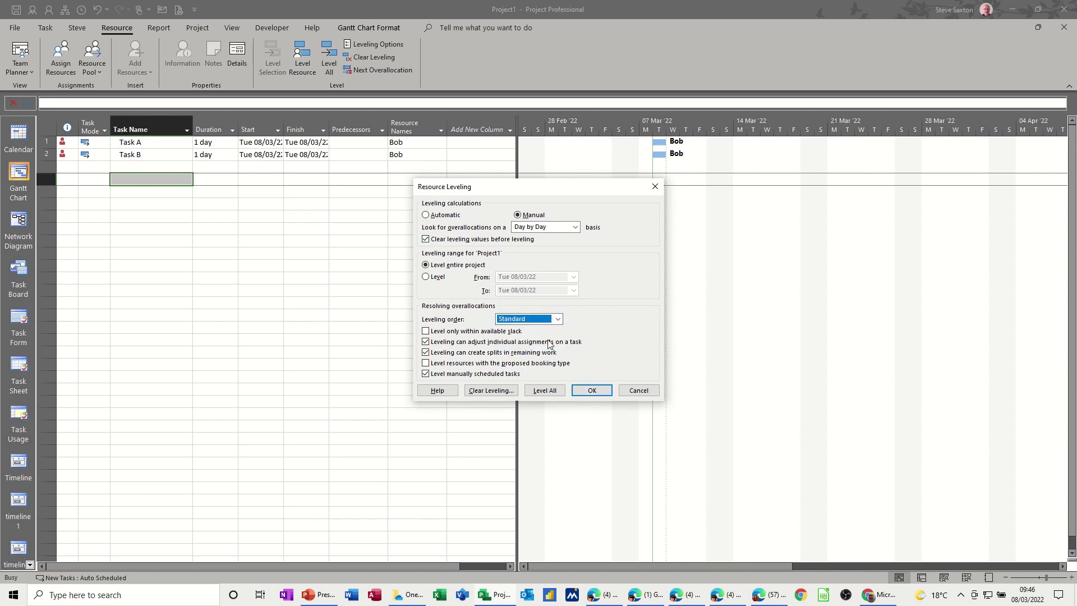
click(588, 395)
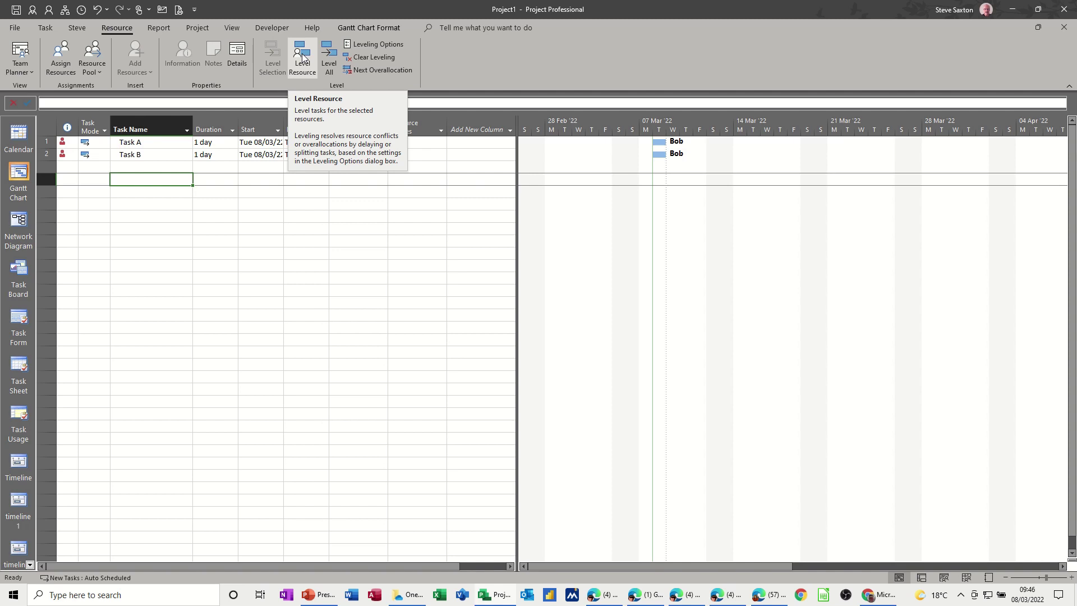
Run Level All on the project to resolve Bob's overallocation.
click(329, 55)
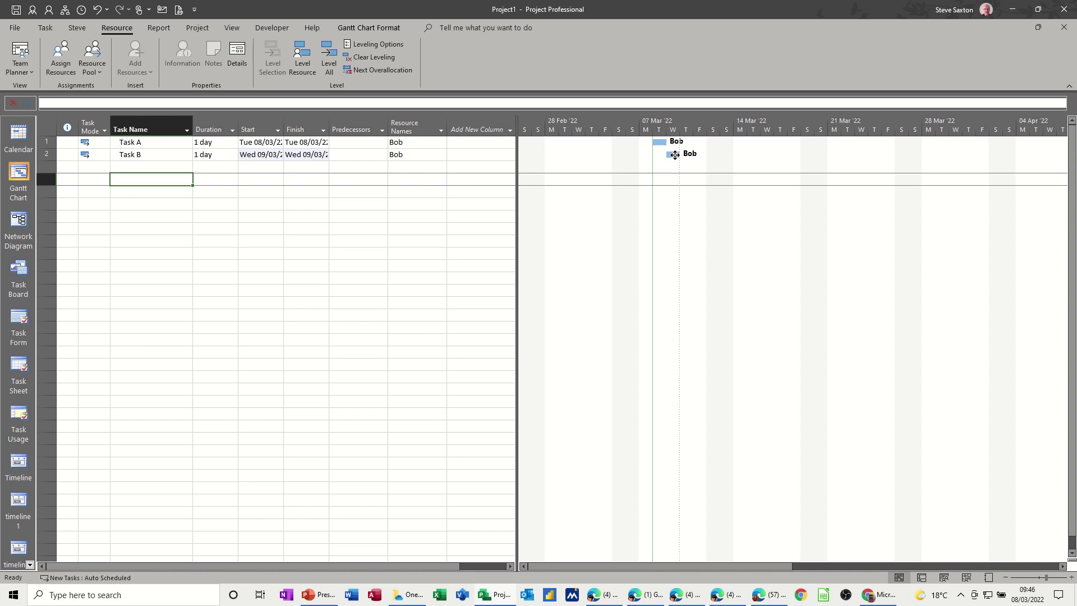
mouse_move(674, 155)
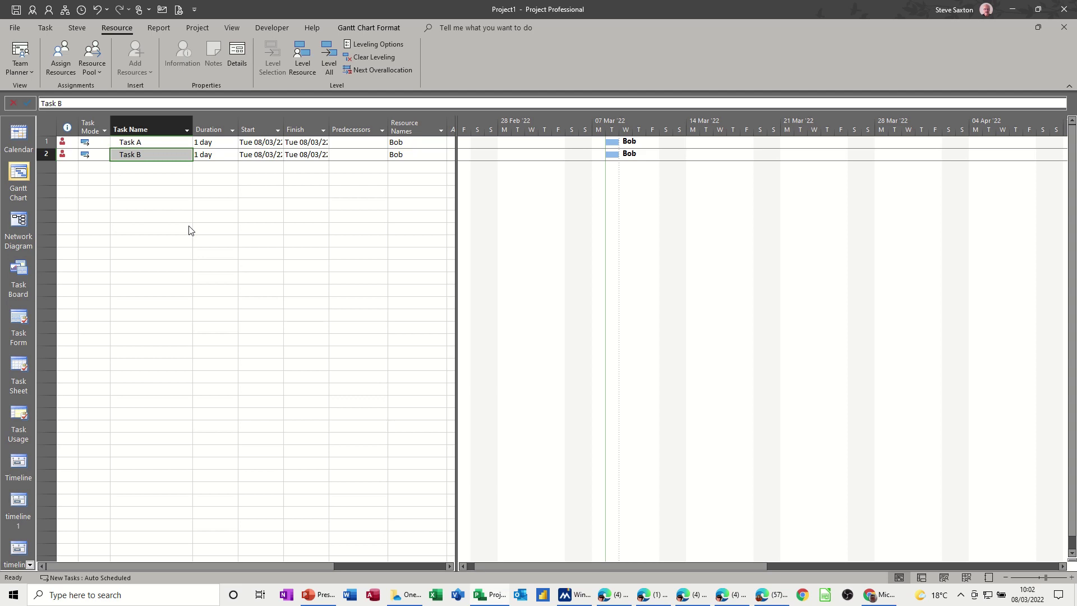
Set Task B's priority to 600 in its Task Information.
double_click(129, 155)
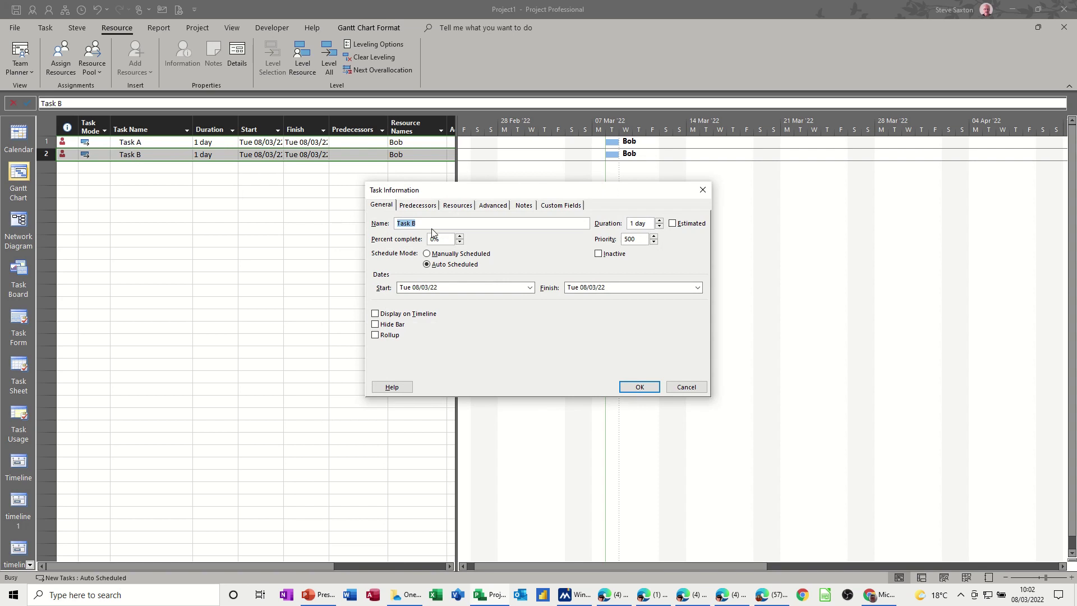
drag(642, 242, 622, 242)
text(6)
click(634, 386)
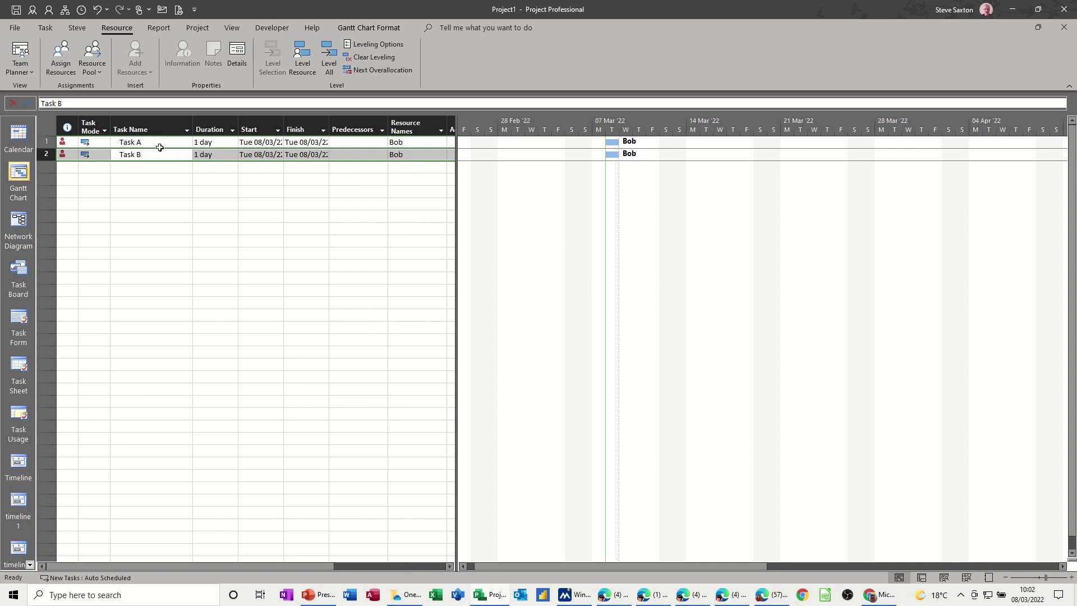
Review Task A's details, where its priority still reads 500.
click(141, 143)
double_click(140, 144)
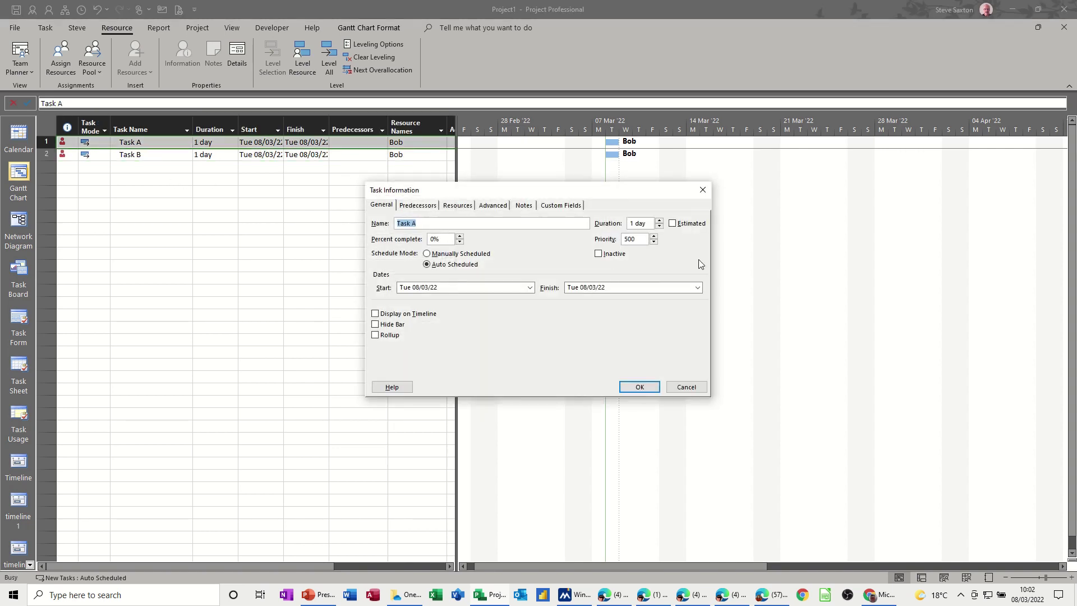
click(640, 386)
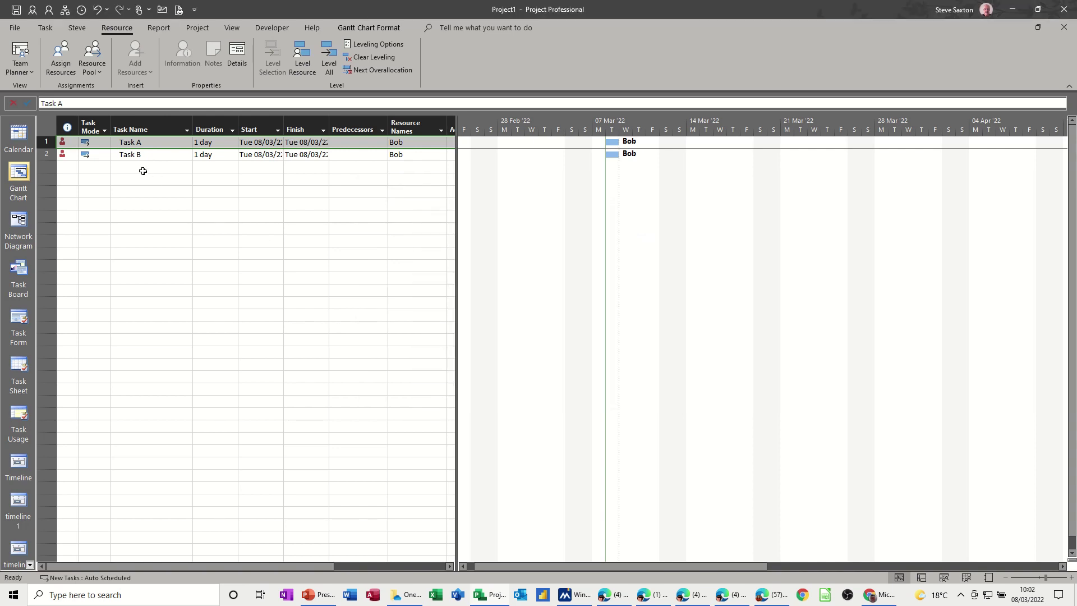
With Task B selected, run Level All to resolve Bob's overlapping tasks.
click(142, 155)
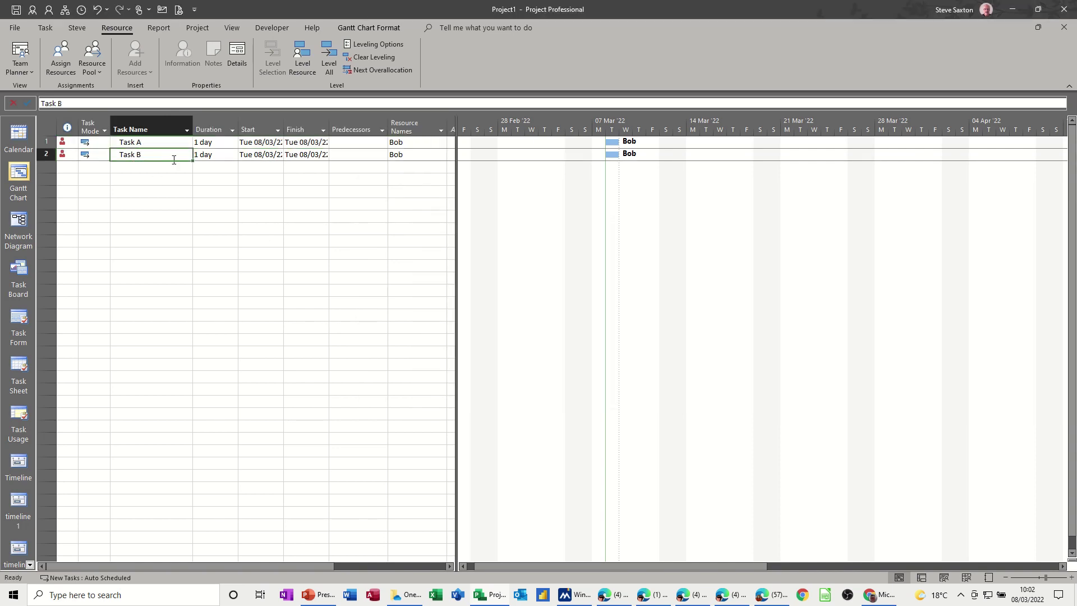
click(329, 54)
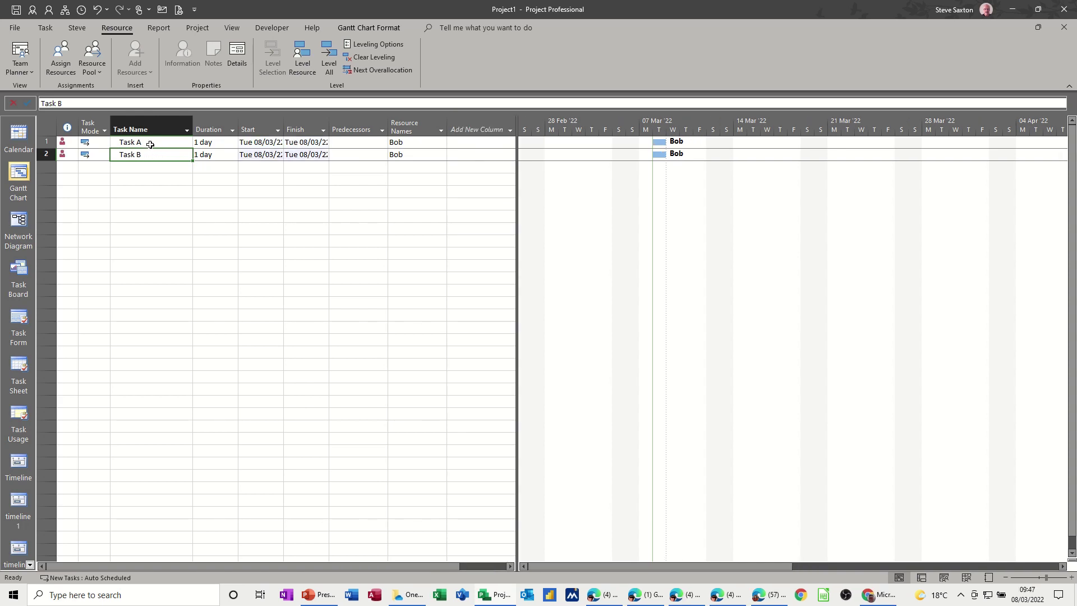
double_click(150, 144)
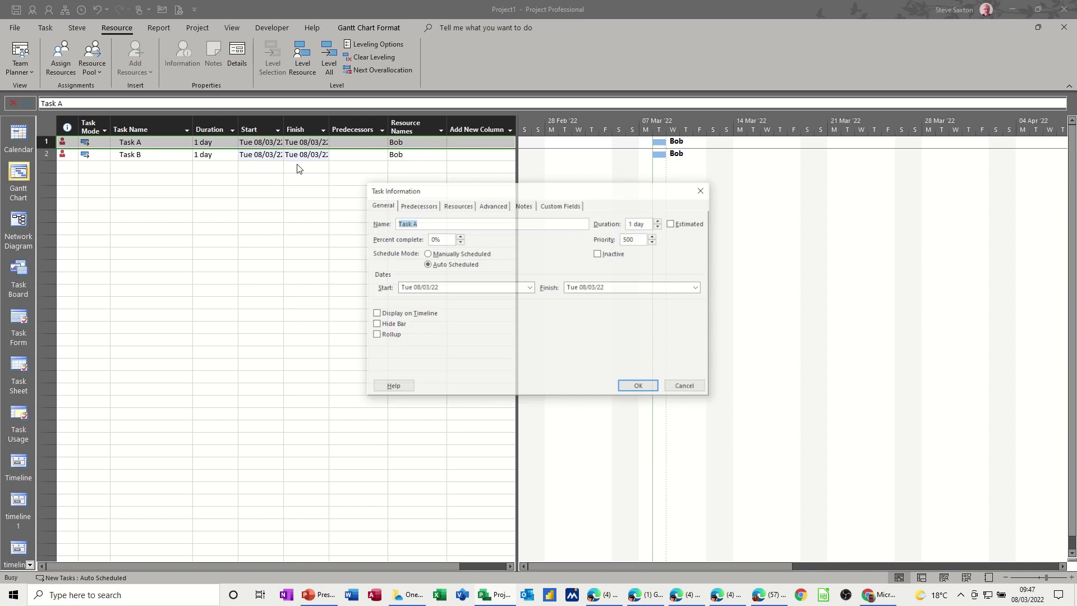
Change Task A's priority to 600, then return the selection to Task B.
drag(637, 240, 624, 241)
text(6)
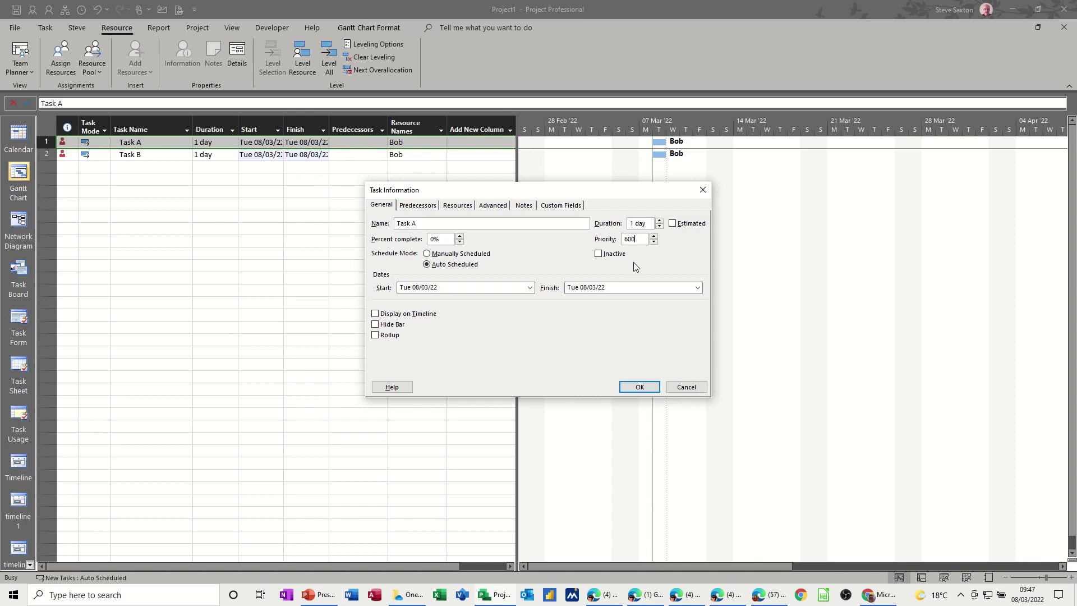
click(637, 387)
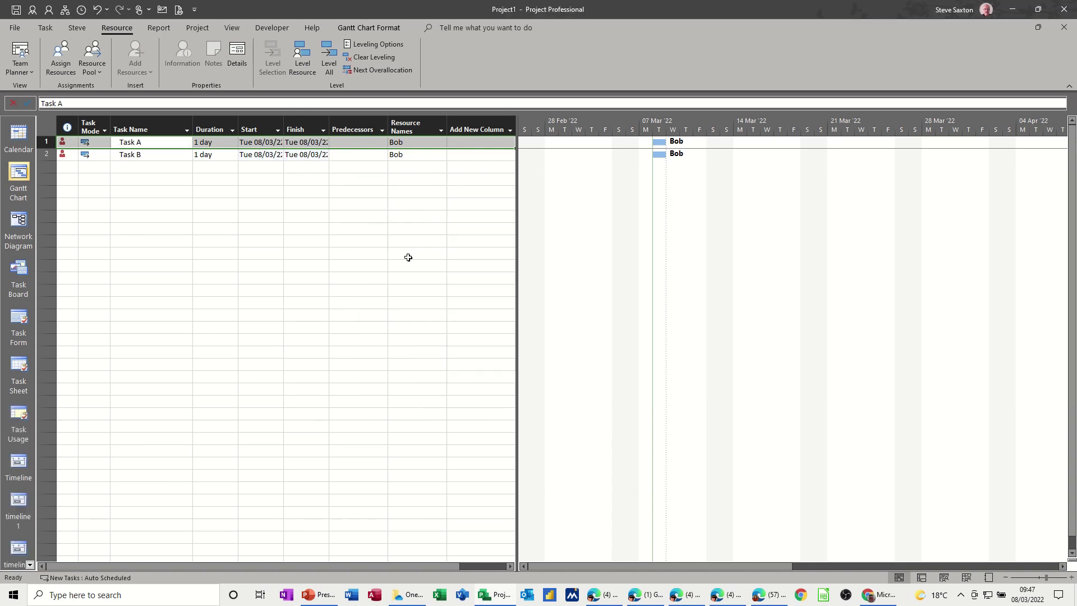
click(153, 167)
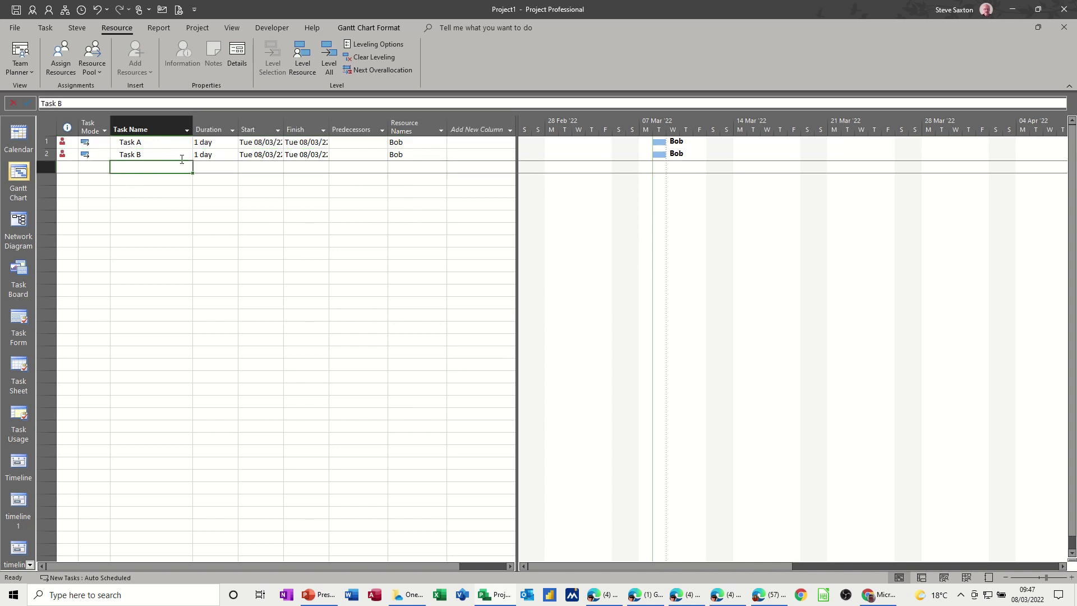
key(Up)
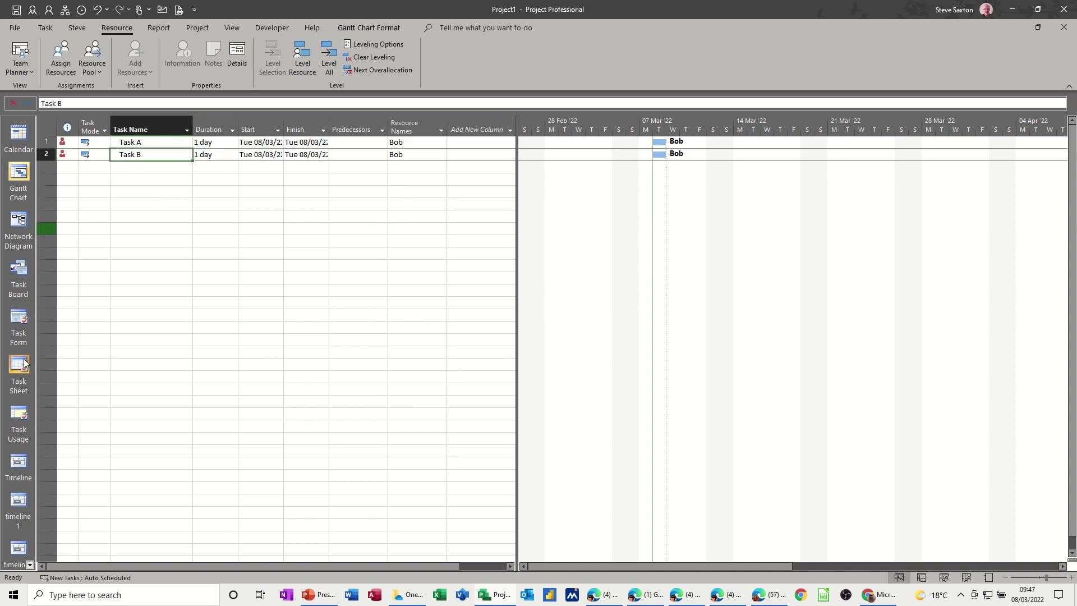
Switch to the Task Usage view and inspect Bob's assignment on Task A.
click(17, 420)
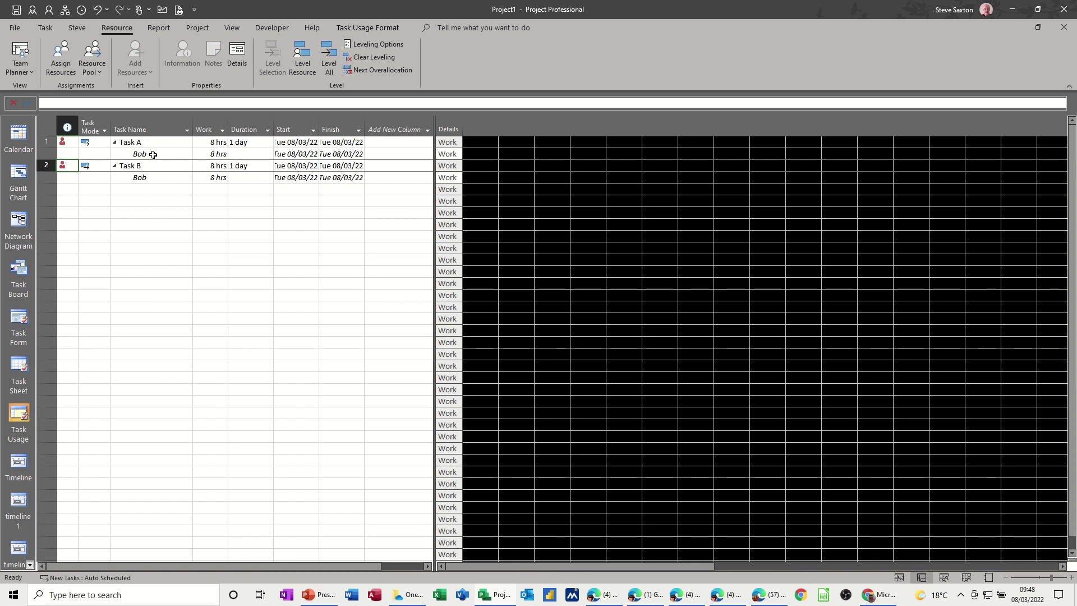
double_click(153, 155)
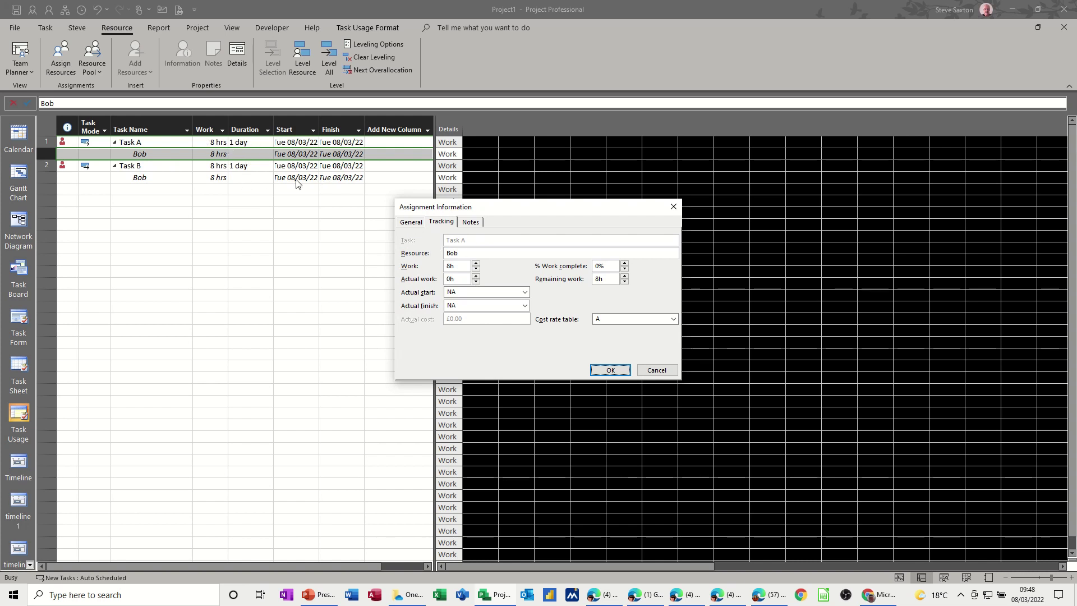
click(652, 372)
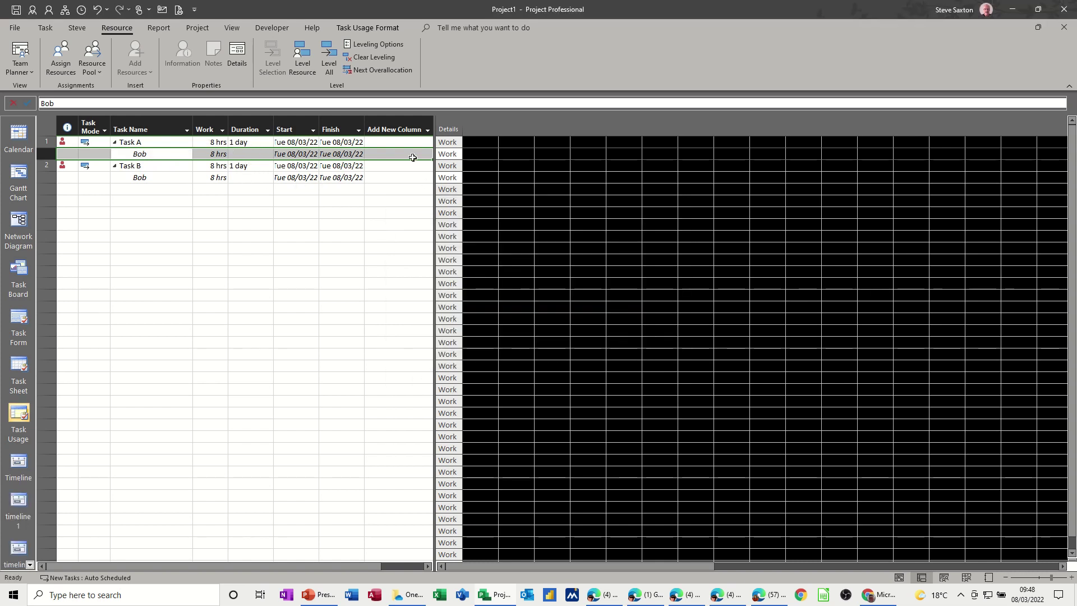
Add a Priority column, showing 600 for Task A and 500 for Task B.
click(393, 130)
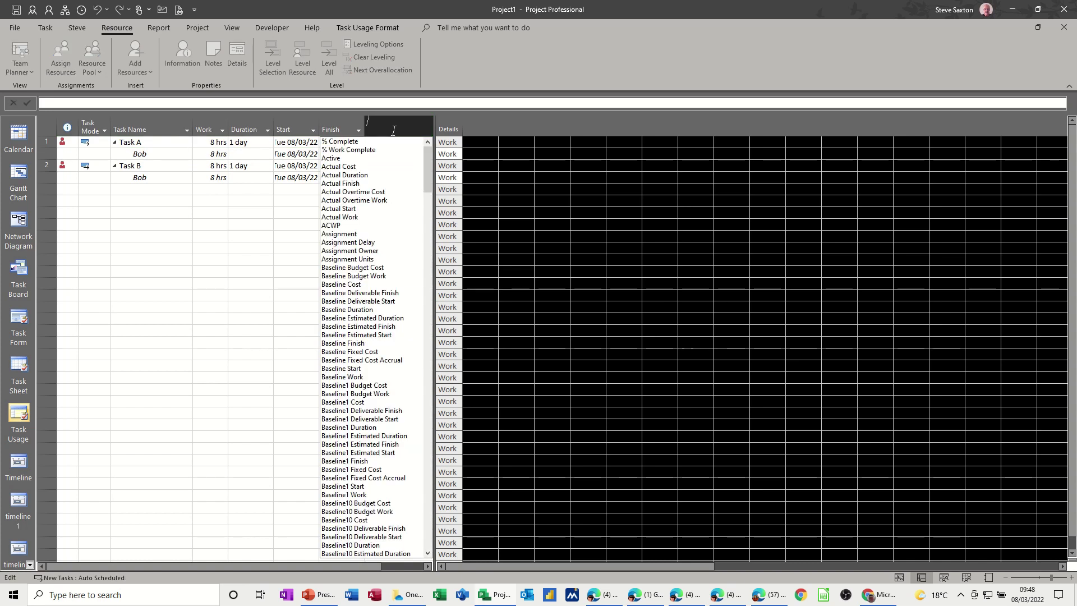
text(peak)
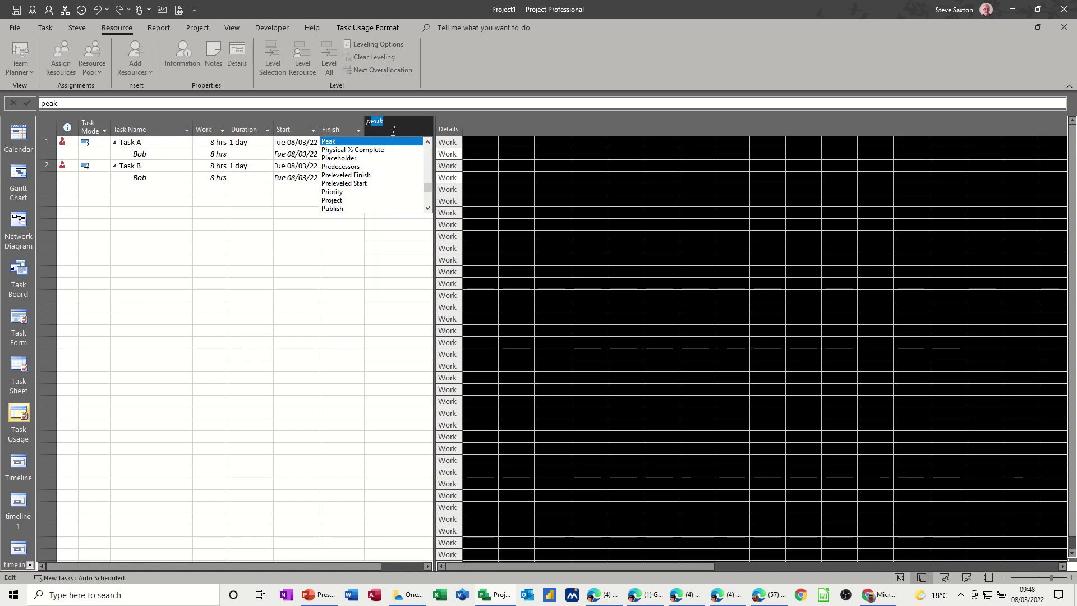
click(335, 192)
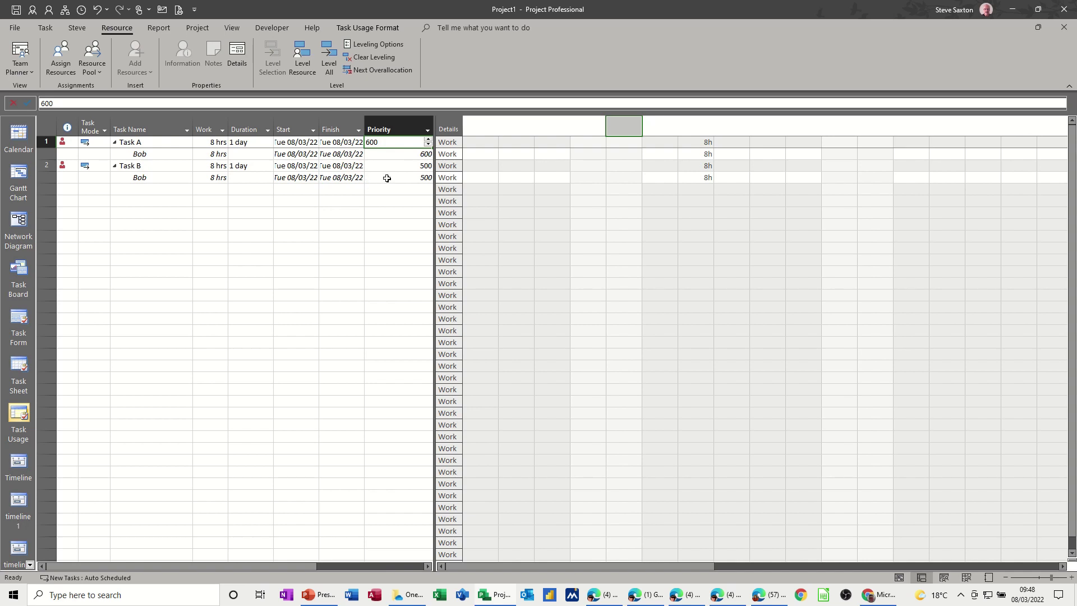
click(387, 178)
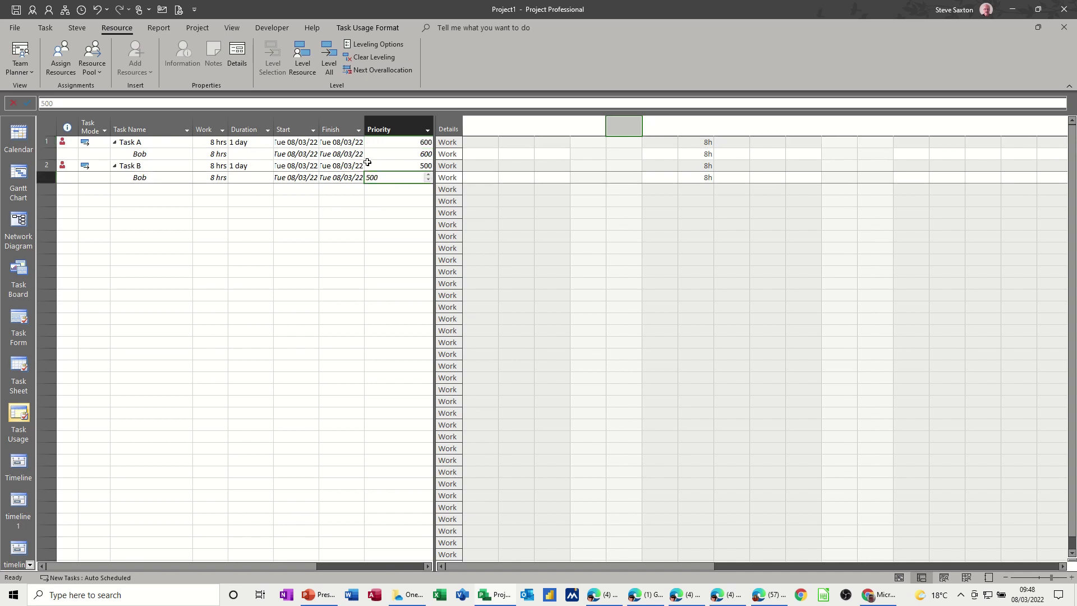
Raise Task A's priority to 640 in the Priority column, leaving Task B at 500.
double_click(165, 144)
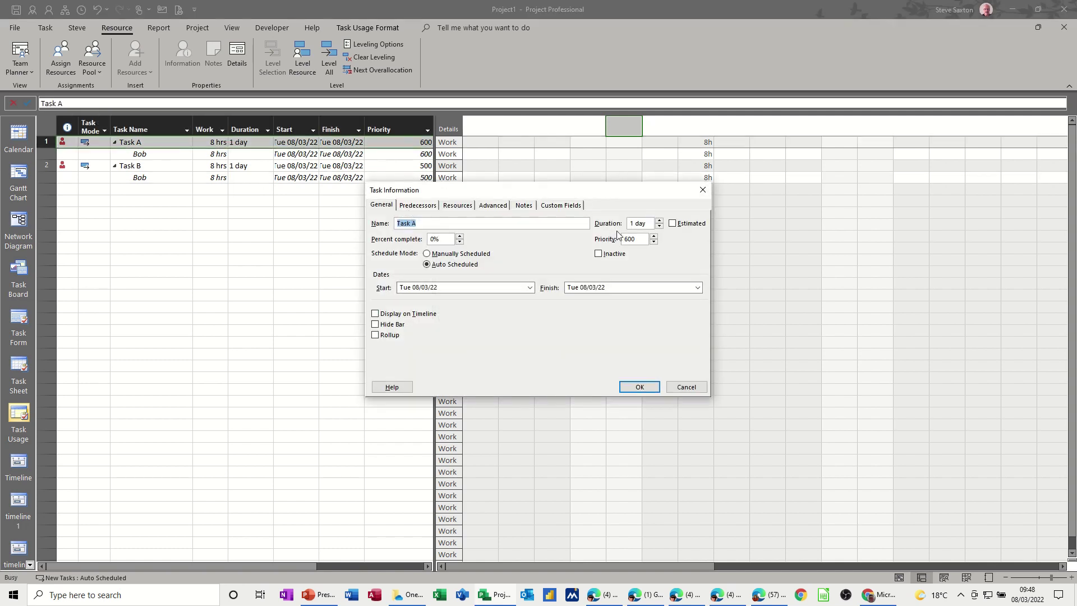
click(682, 387)
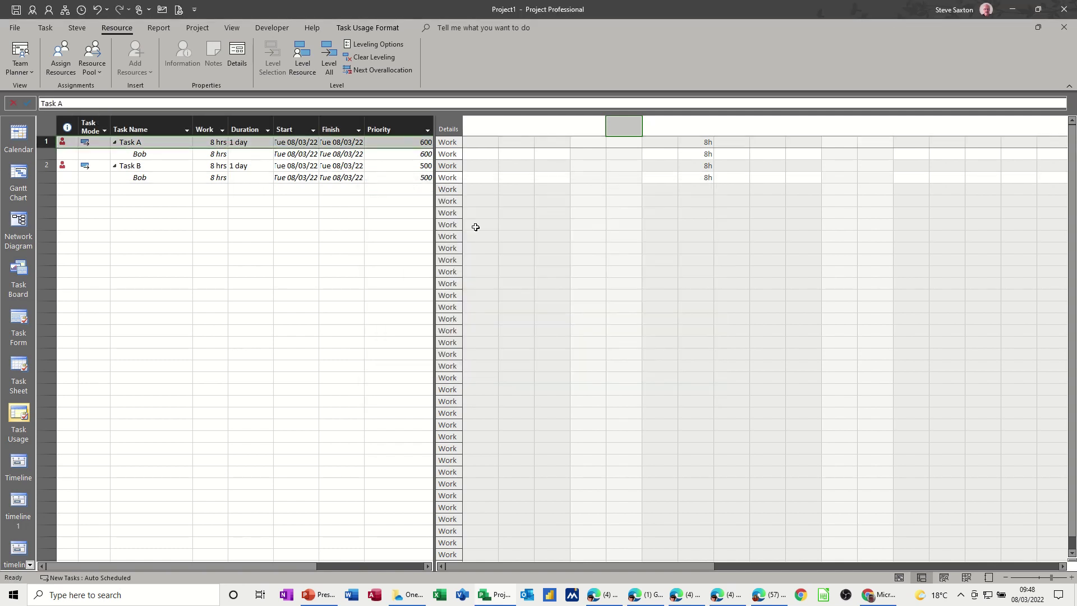
click(175, 154)
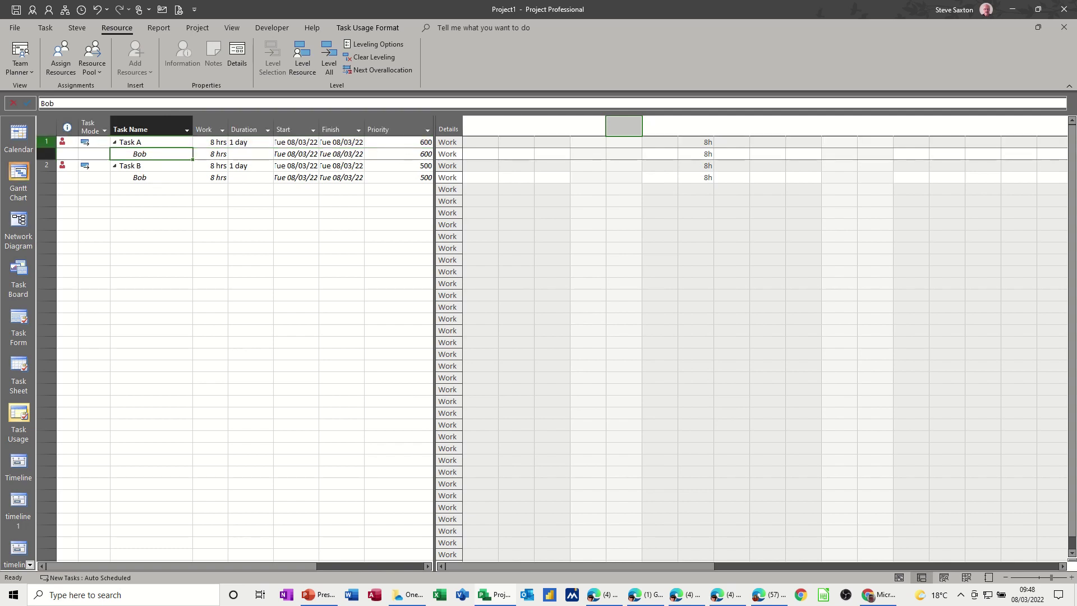
click(395, 153)
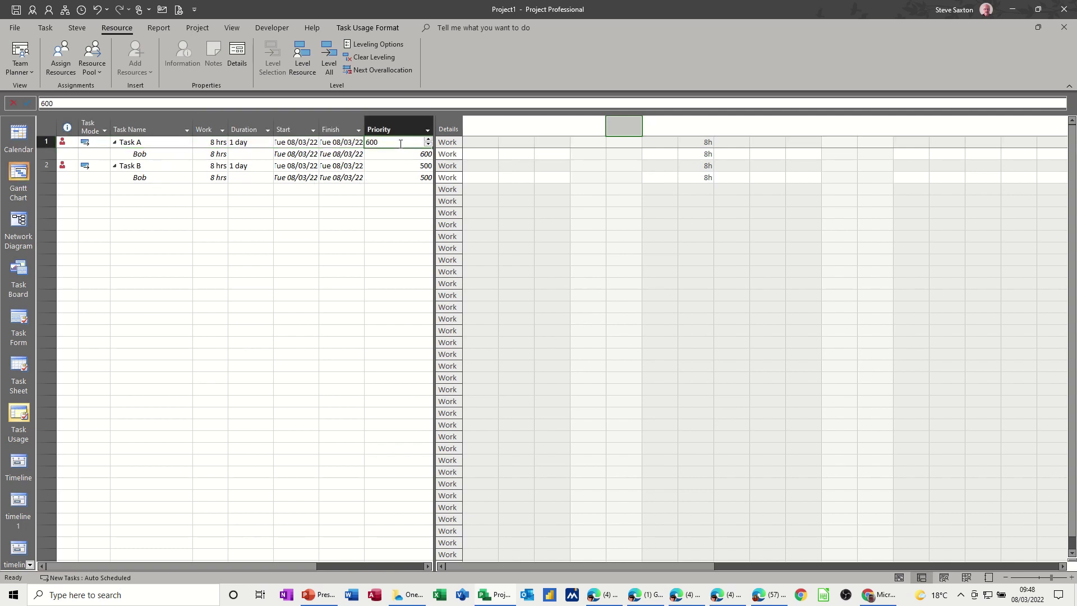
click(418, 156)
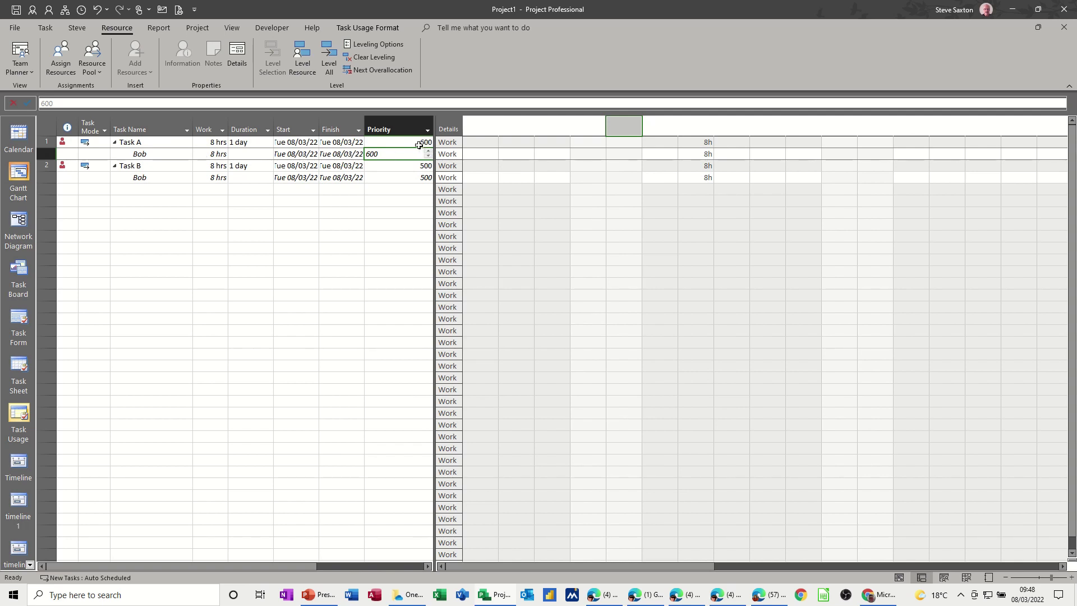
click(418, 143)
click(429, 140)
click(429, 140)
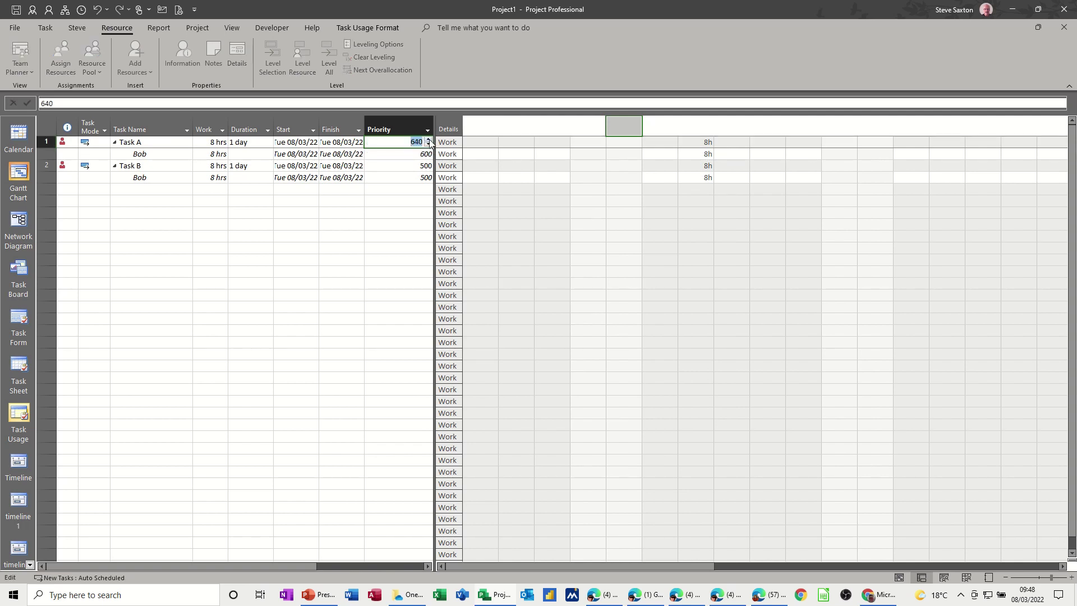
click(384, 163)
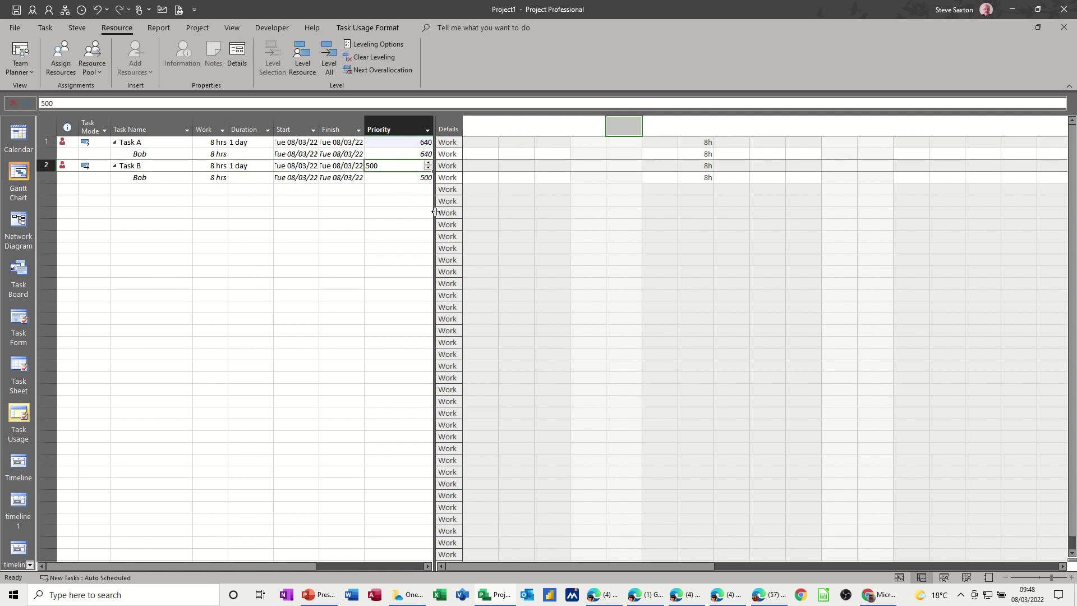
drag(434, 213, 512, 213)
click(408, 201)
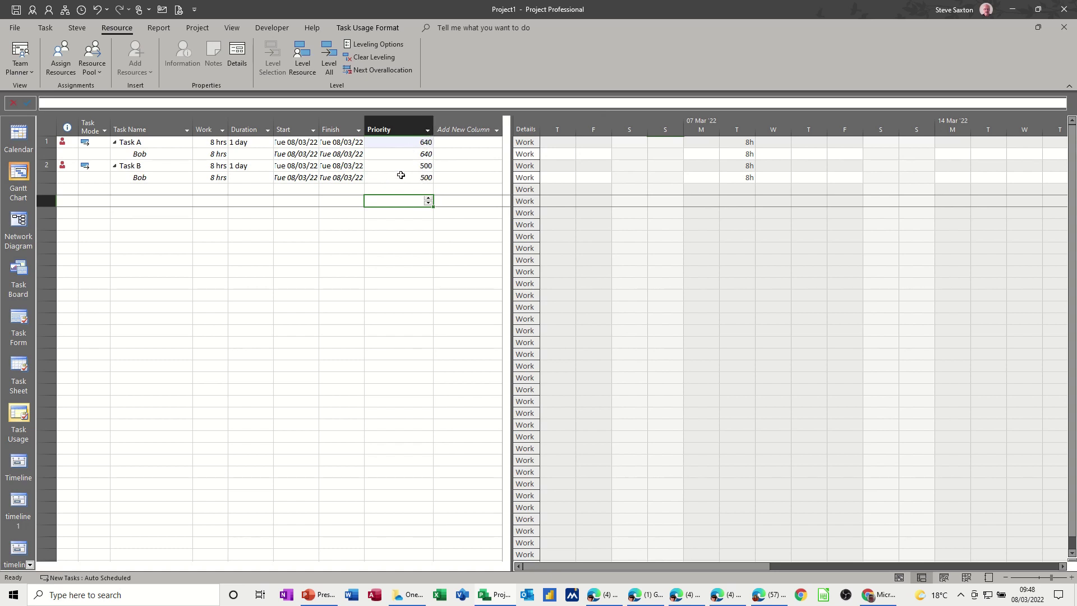
click(427, 131)
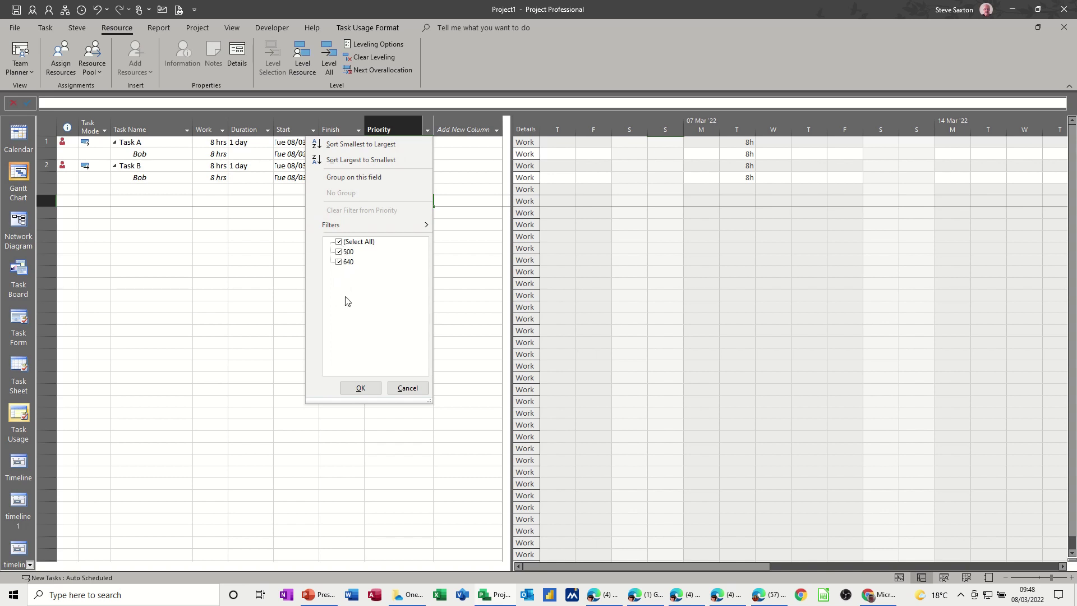
click(400, 390)
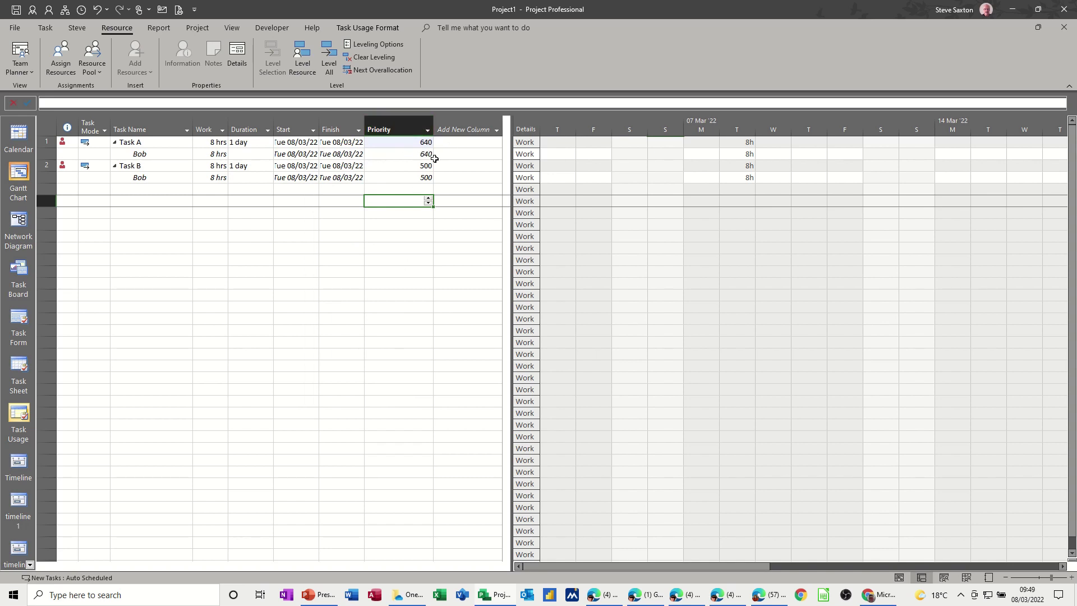
click(19, 173)
Level resources so Task B moves to Wed 09/03/22, and add a Priority column (640, 500).
click(174, 155)
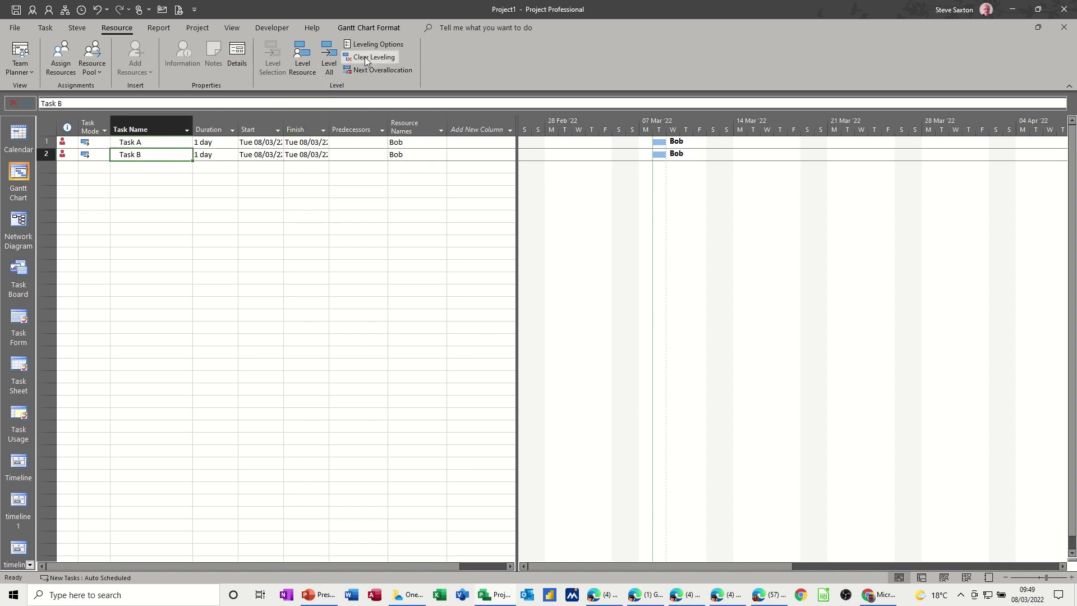
click(329, 59)
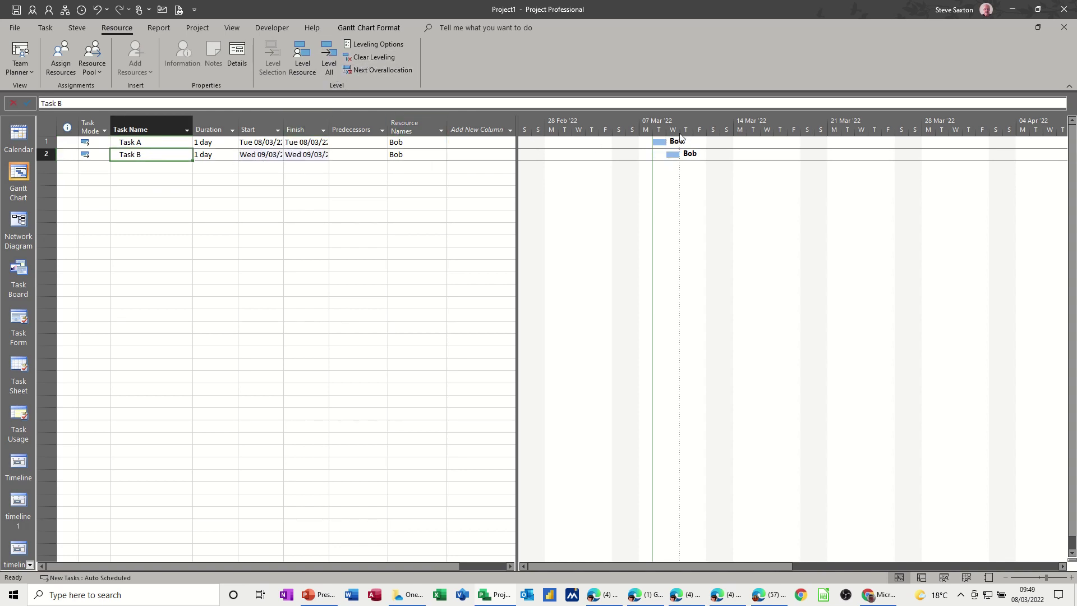
click(485, 126)
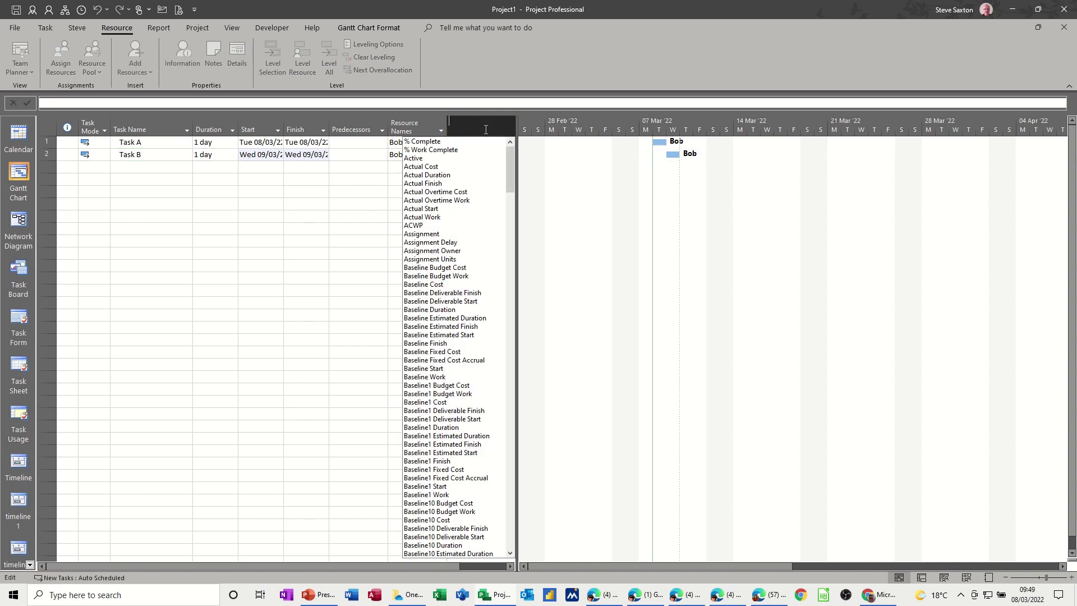
text(peak)
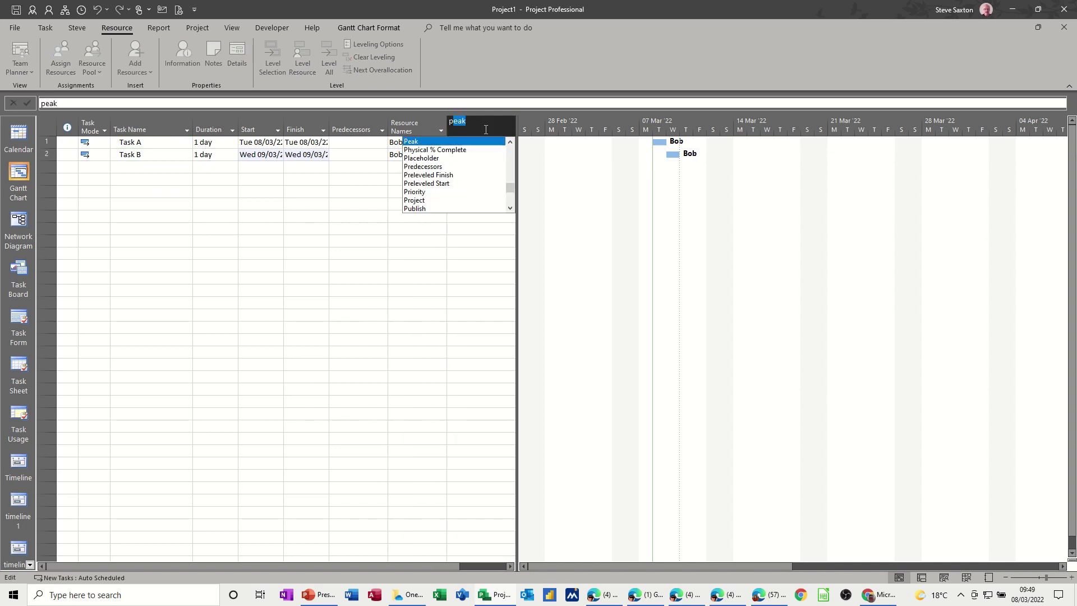
click(415, 193)
click(359, 192)
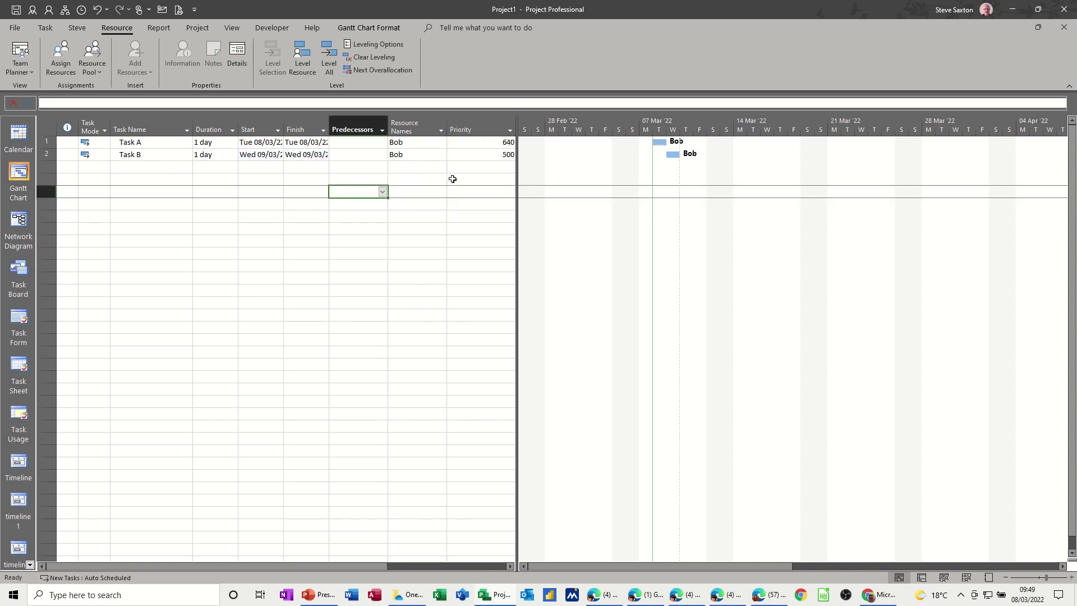
drag(516, 173, 554, 173)
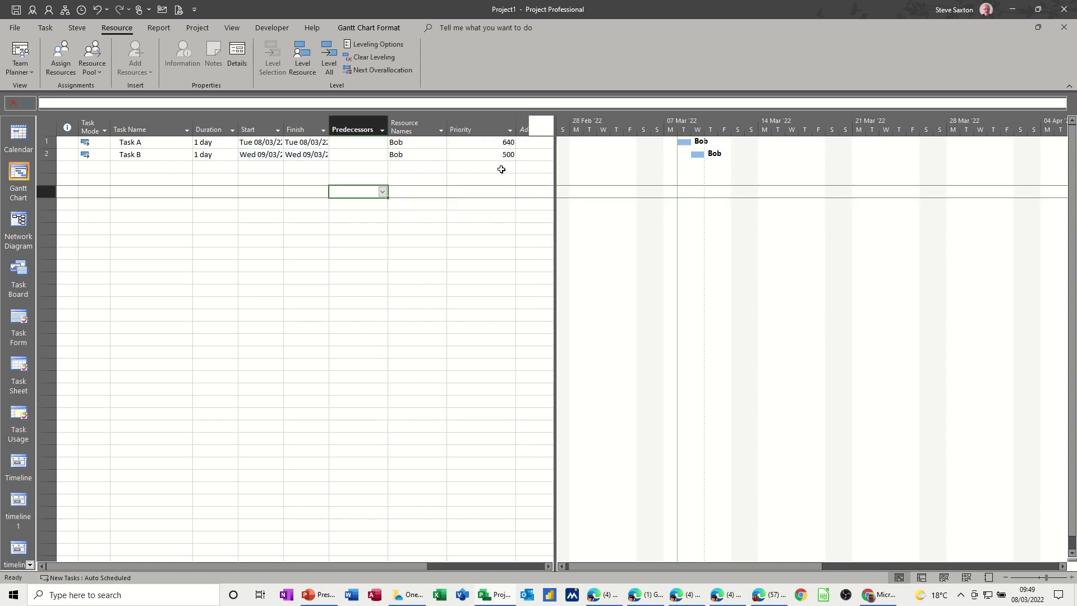